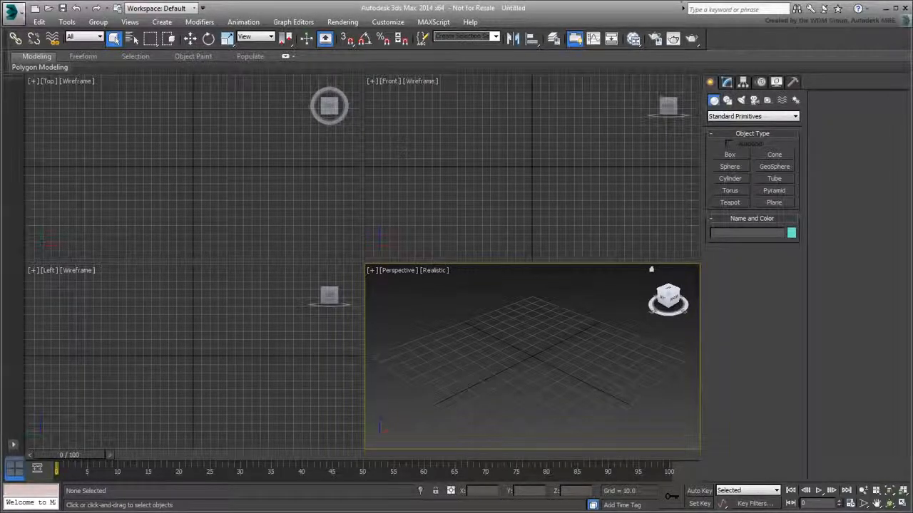
Reset the scene to start from an empty default file
{"action": "left_click", "coordinate": [12, 12]}
{"action": "left_click", "coordinate": [40, 63]}
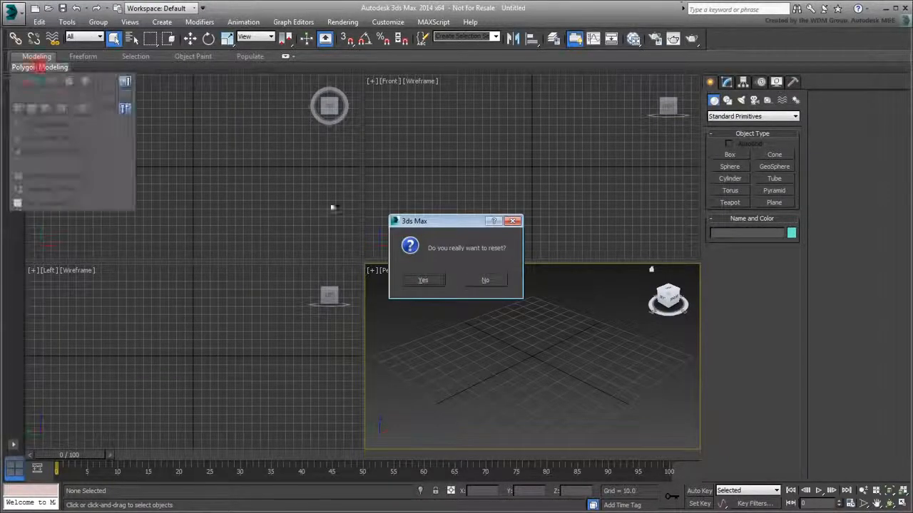
{"action": "left_click", "coordinate": [425, 281]}
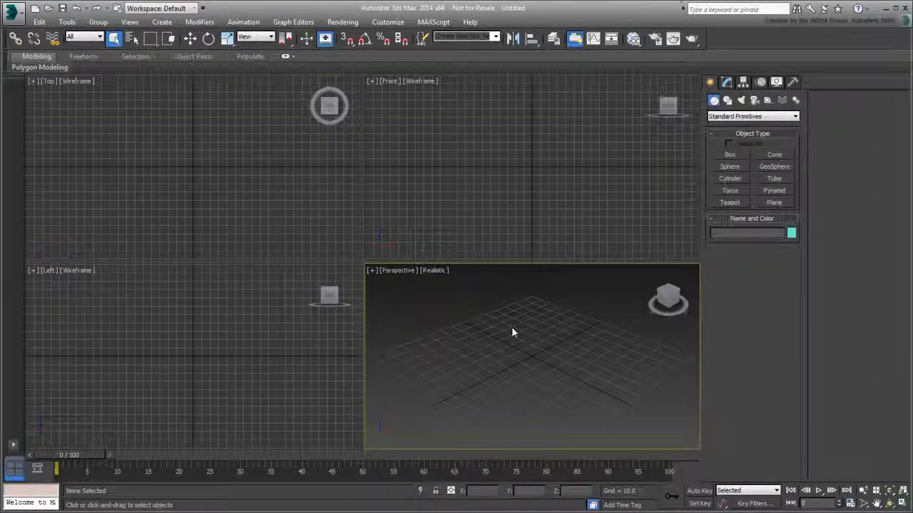
Review the system unit scale and set the scene's display units to metric Meters
{"action": "left_click", "coordinate": [387, 22]}
{"action": "left_click", "coordinate": [426, 172]}
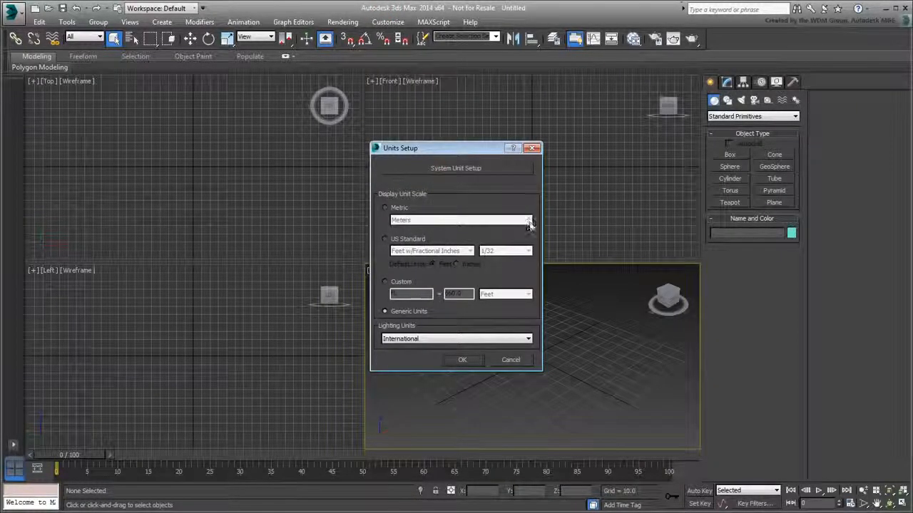
{"action": "left_click", "coordinate": [491, 169]}
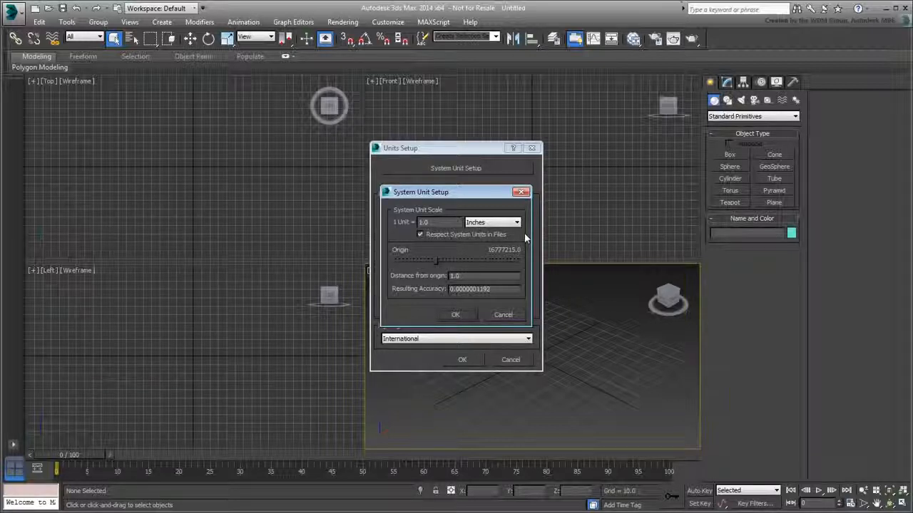
{"action": "left_click", "coordinate": [457, 316]}
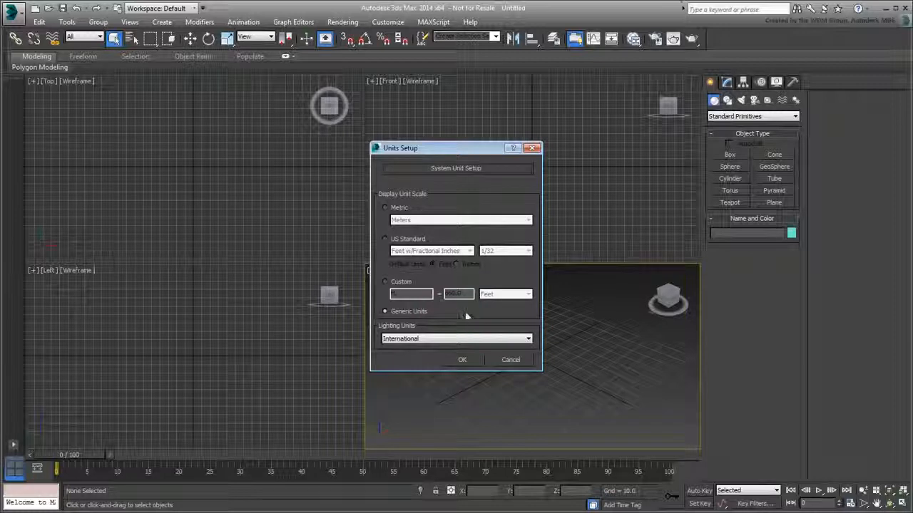
{"action": "left_click", "coordinate": [385, 207]}
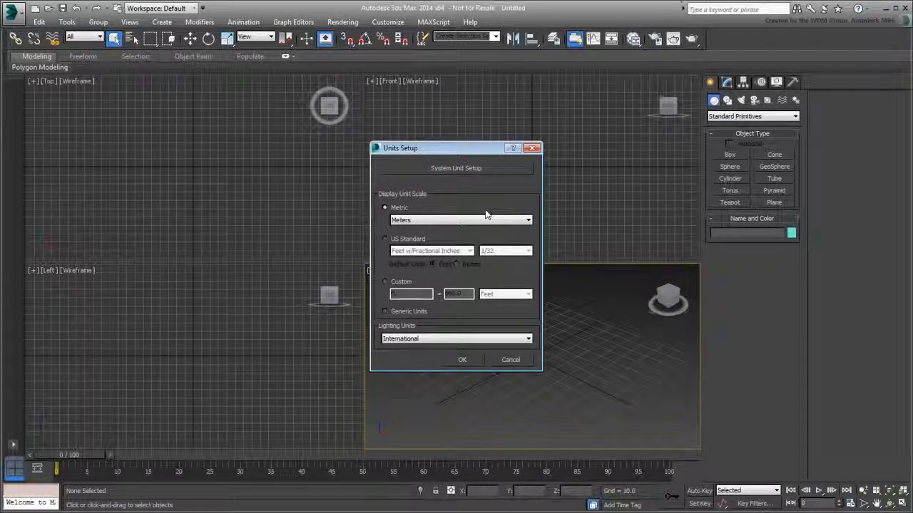
{"action": "left_click", "coordinate": [462, 361]}
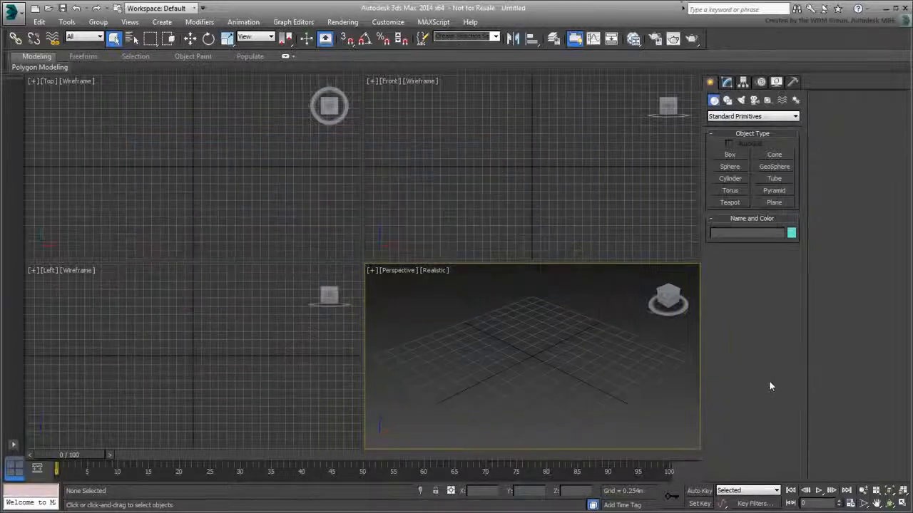
Set the render output size to the HDTV (video) preset at 1280x720 in the render setup
{"action": "left_click", "coordinate": [655, 40]}
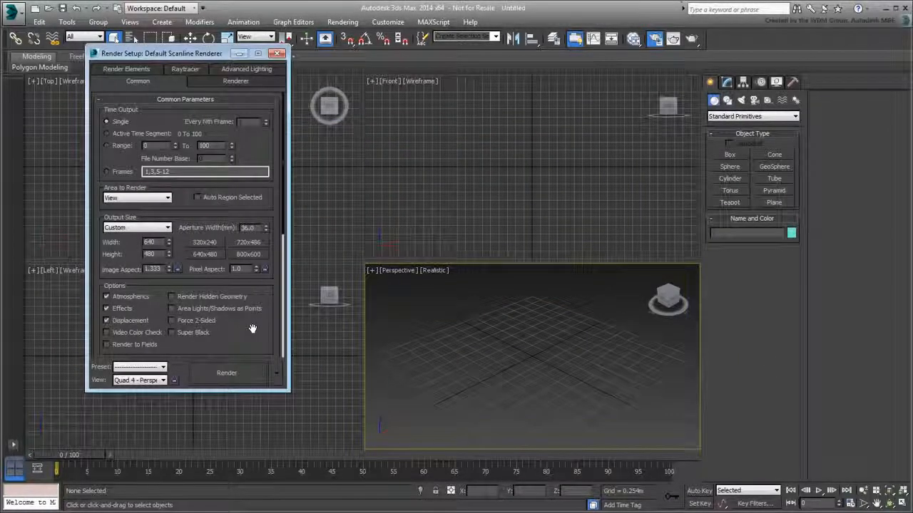
{"action": "left_click", "coordinate": [168, 228]}
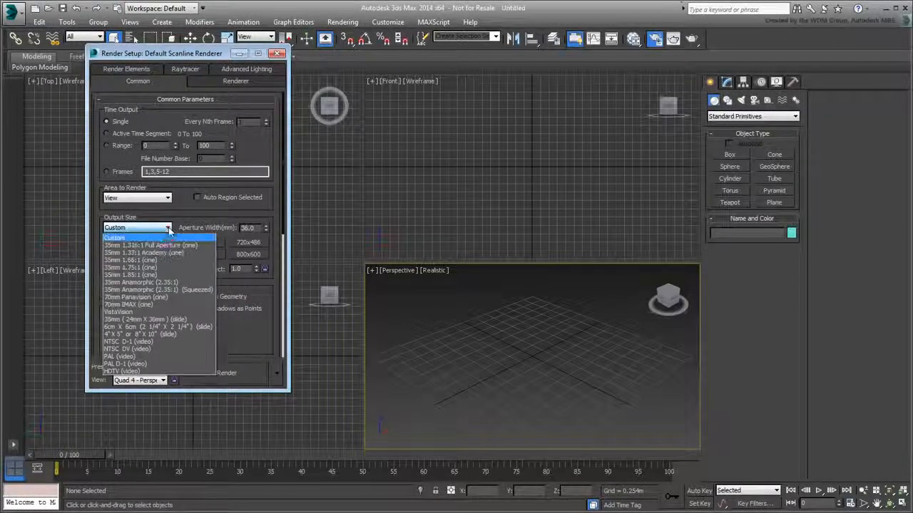
{"action": "left_click", "coordinate": [136, 371]}
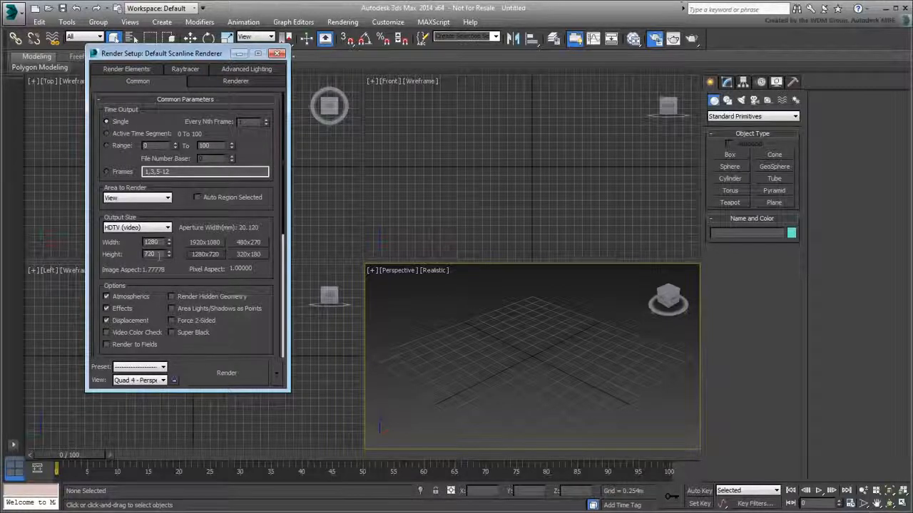
{"action": "double_click", "coordinate": [154, 242]}
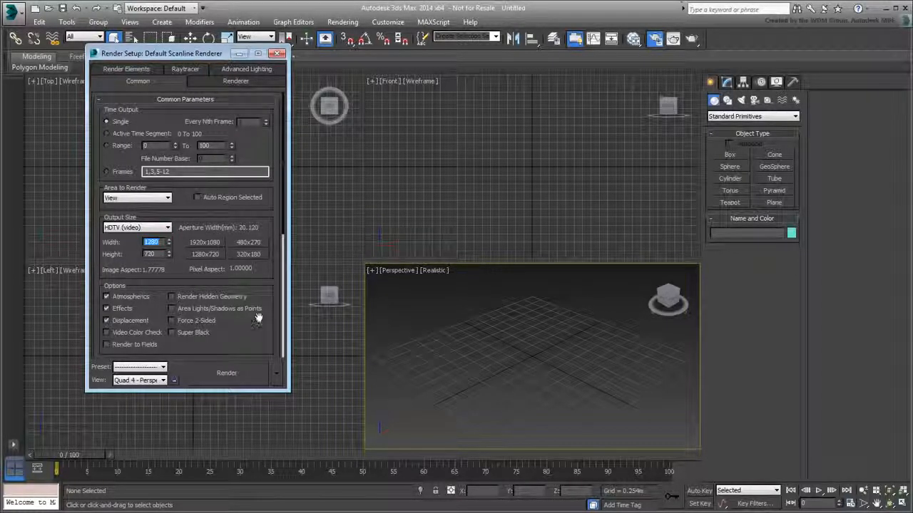
{"action": "key", "text": "Return"}
{"action": "left_click", "coordinate": [278, 53]}
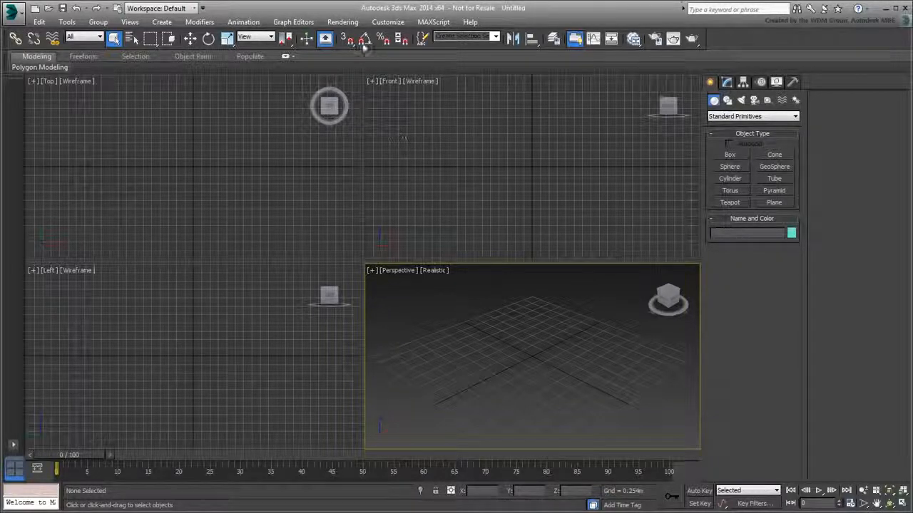
Assign Background.jpg from the _Assets folder as a bitmap environment map and test-render the Perspective view
{"action": "left_click", "coordinate": [342, 21]}
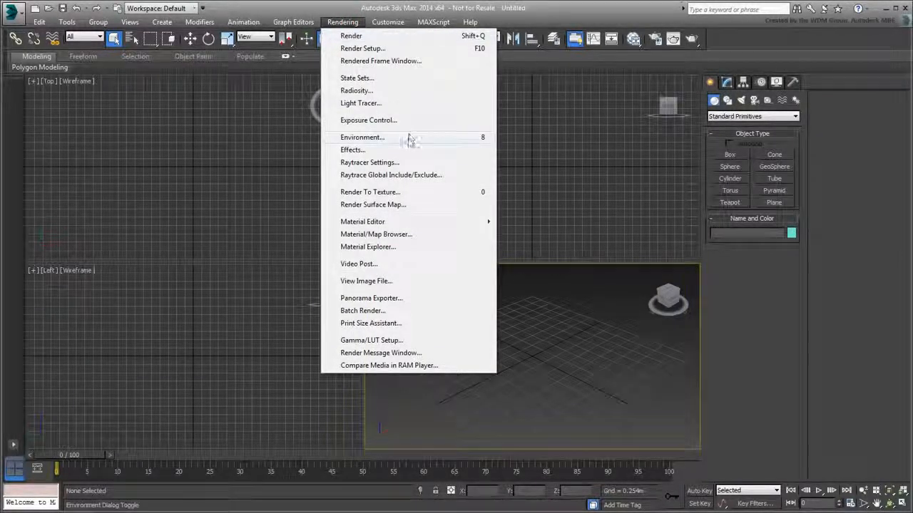
{"action": "key", "text": "8"}
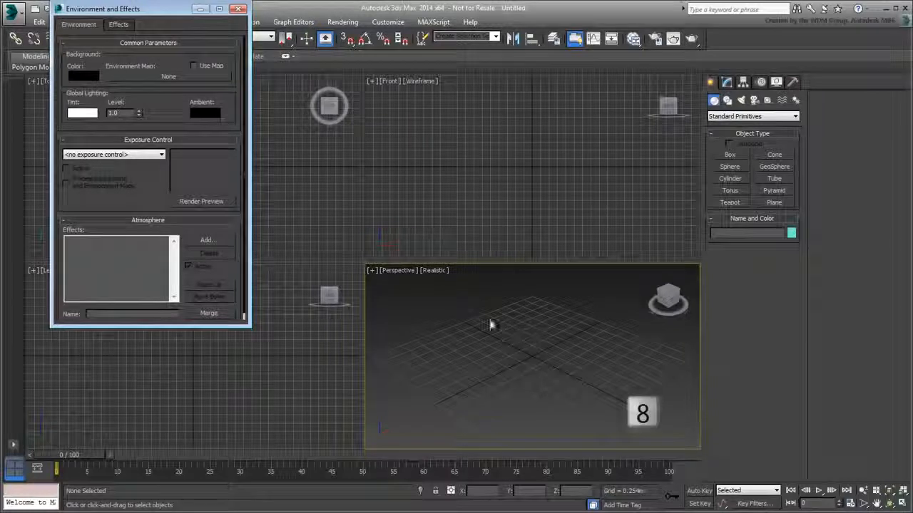
{"action": "left_click_drag", "start_coordinate": [154, 8], "coordinate": [199, 108]}
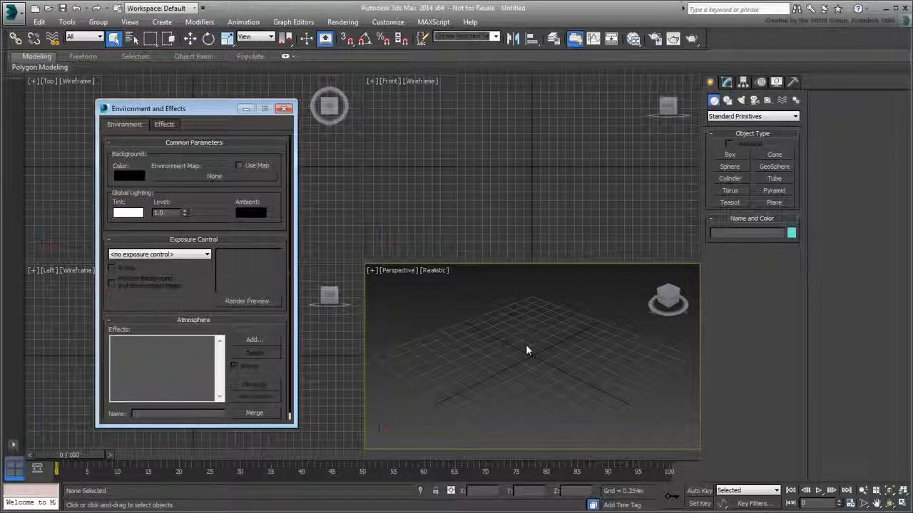
{"action": "left_click", "coordinate": [227, 176]}
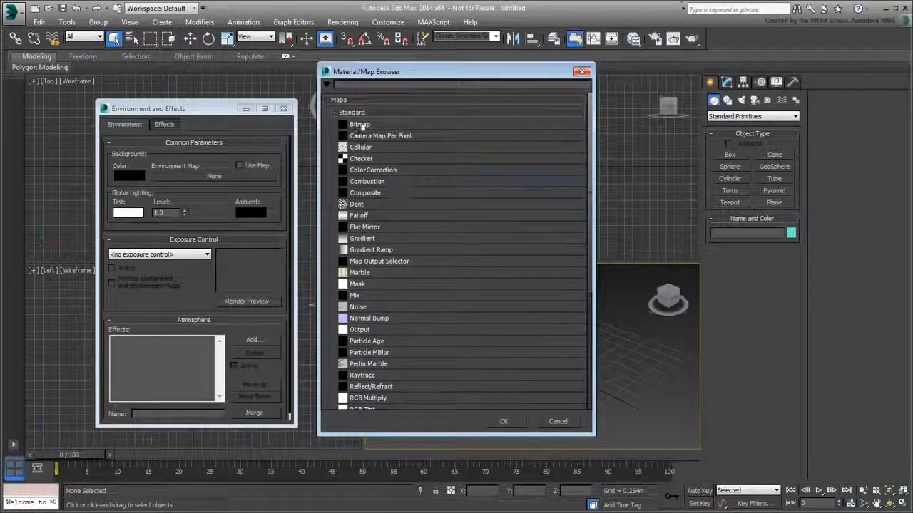
{"action": "left_click", "coordinate": [359, 125]}
{"action": "left_click", "coordinate": [503, 422]}
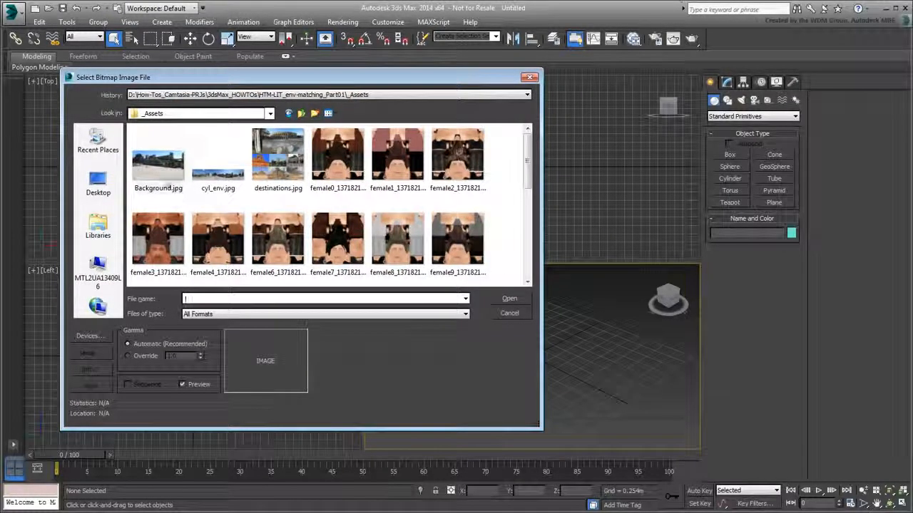
{"action": "left_click", "coordinate": [164, 179]}
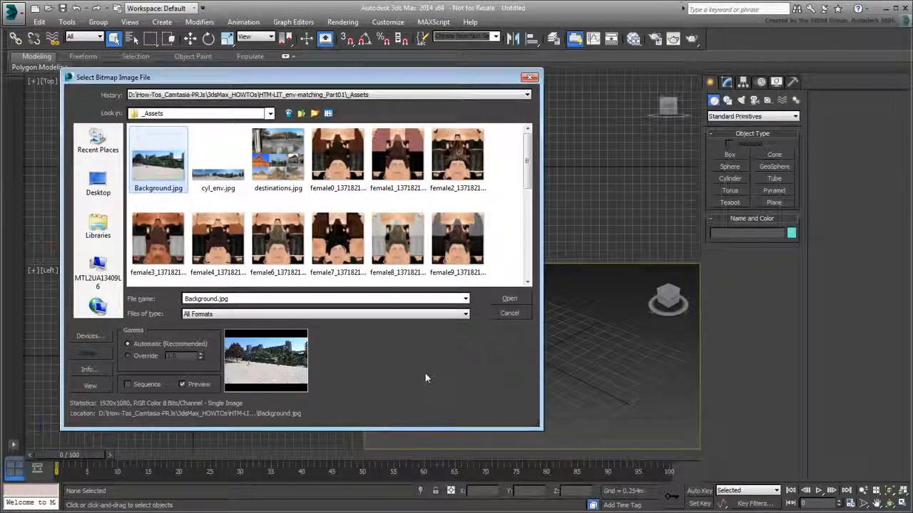
{"action": "left_click", "coordinate": [509, 298]}
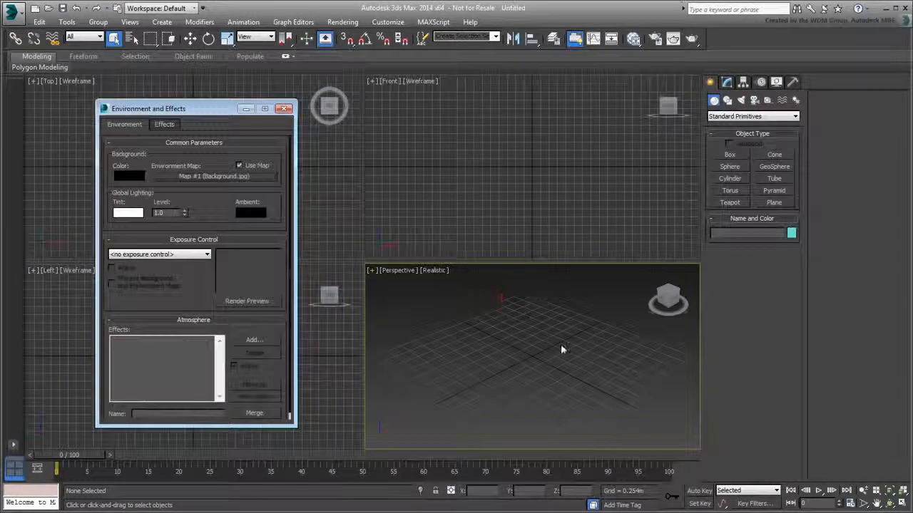
{"action": "left_click", "coordinate": [691, 39]}
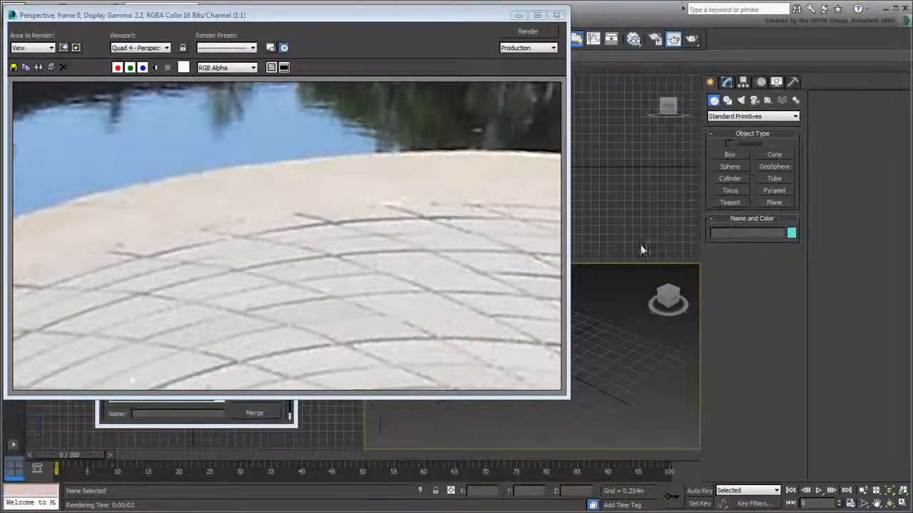
{"action": "left_click", "coordinate": [556, 15]}
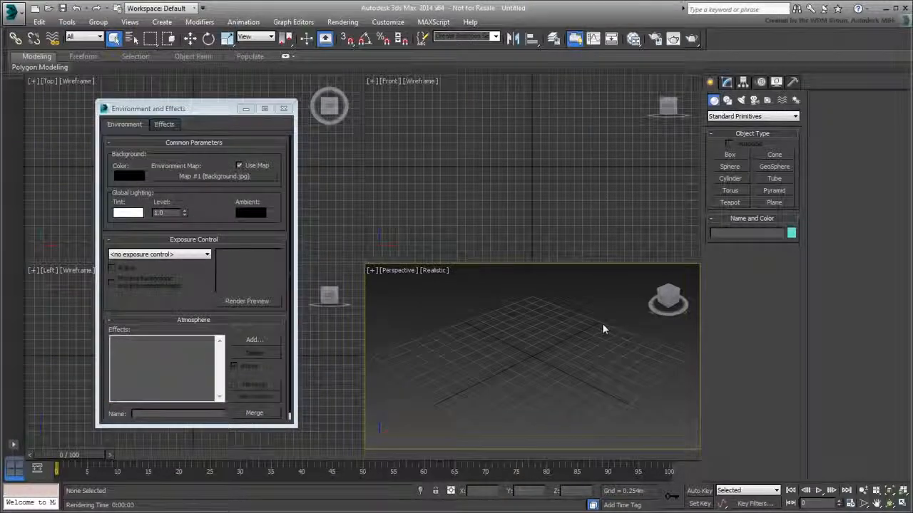
Bring the Background.jpg environment map into the Slate Material Editor as a node in View1
{"action": "left_click", "coordinate": [633, 39]}
{"action": "left_click_drag", "start_coordinate": [185, 110], "coordinate": [135, 95]}
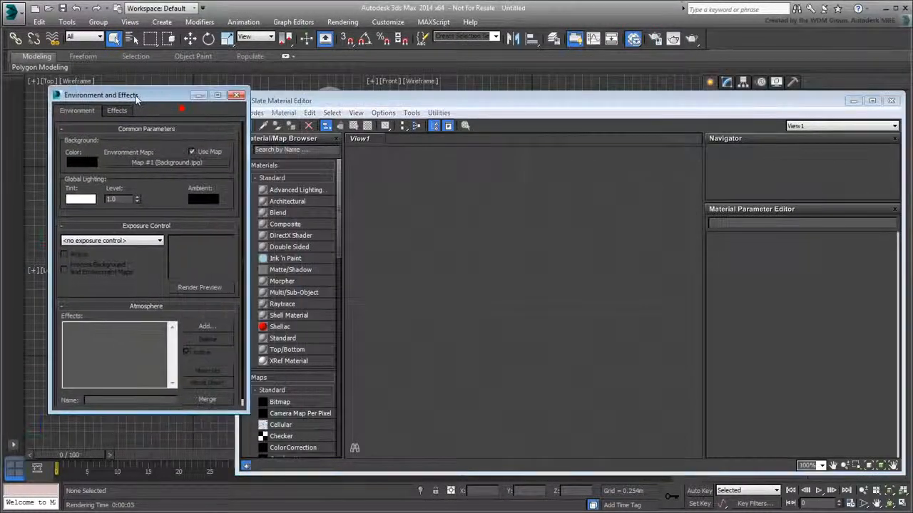
{"action": "left_click_drag", "start_coordinate": [149, 160], "coordinate": [530, 235]}
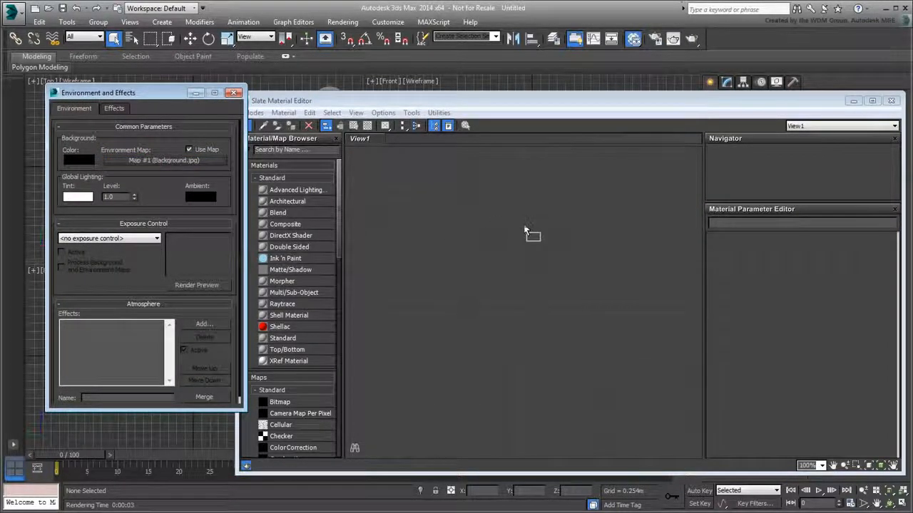
{"action": "left_click", "coordinate": [544, 321]}
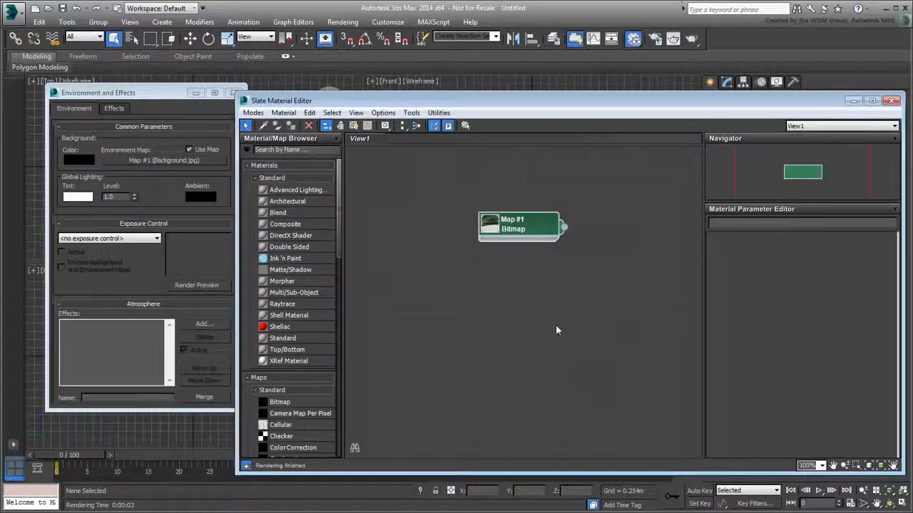
Change the background map's environment mapping to Screen and render the Perspective view again to check it
{"action": "double_click", "coordinate": [526, 230]}
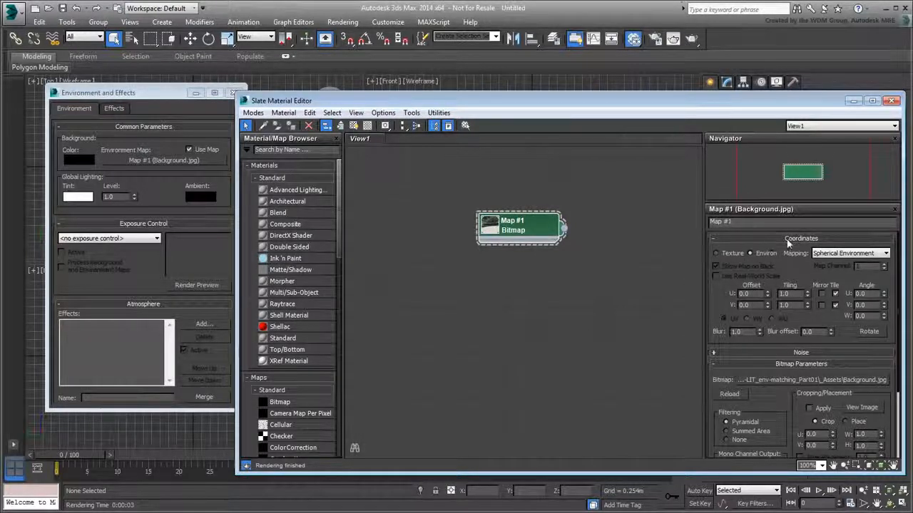
{"action": "left_click", "coordinate": [885, 254]}
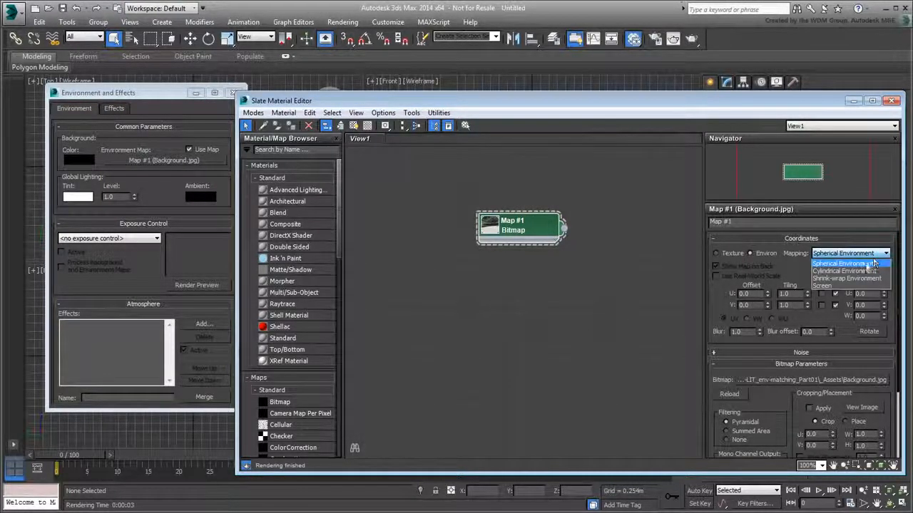
{"action": "left_click", "coordinate": [831, 286]}
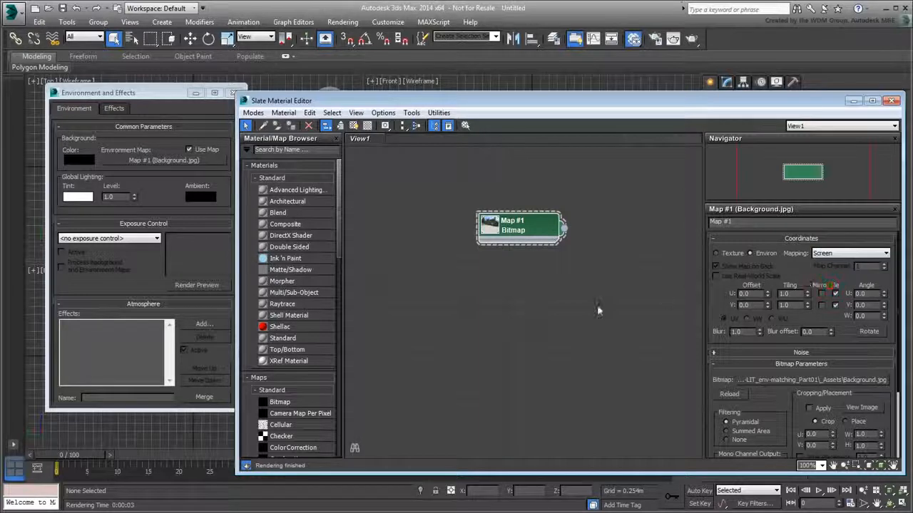
{"action": "left_click", "coordinate": [892, 101]}
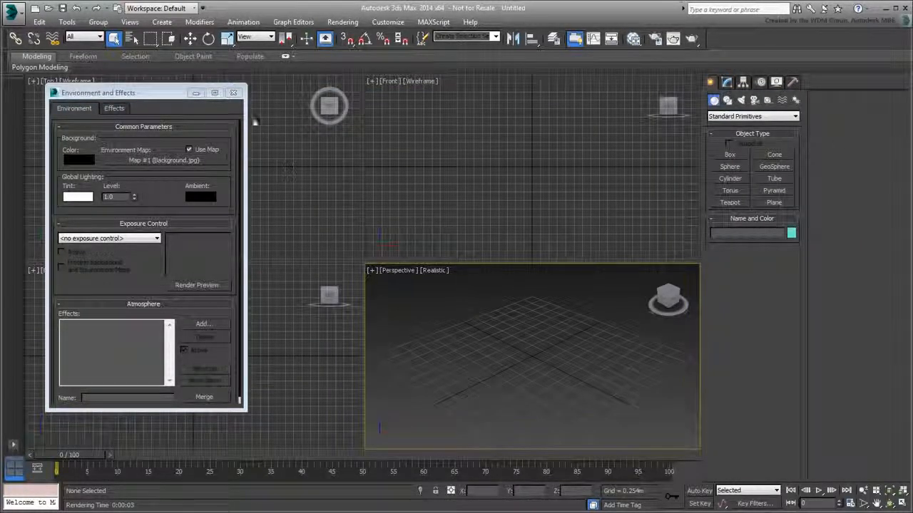
{"action": "left_click", "coordinate": [233, 93]}
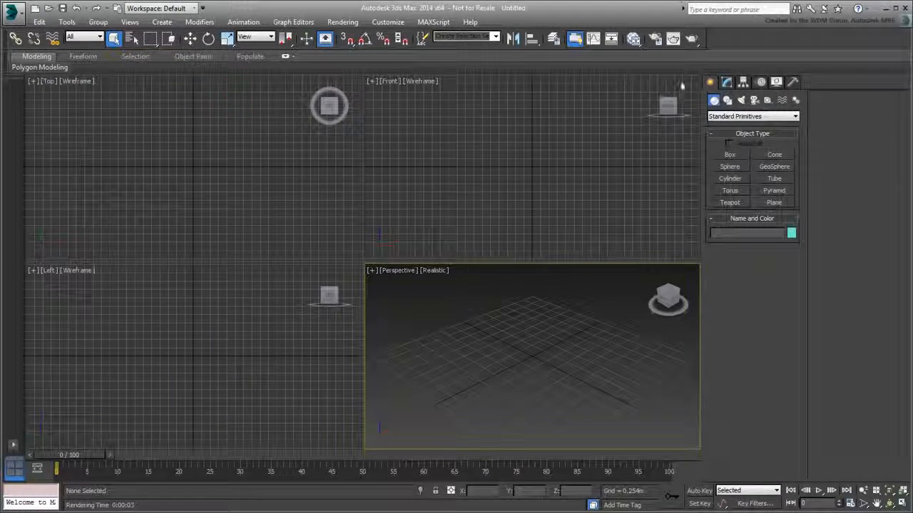
{"action": "left_click", "coordinate": [673, 38]}
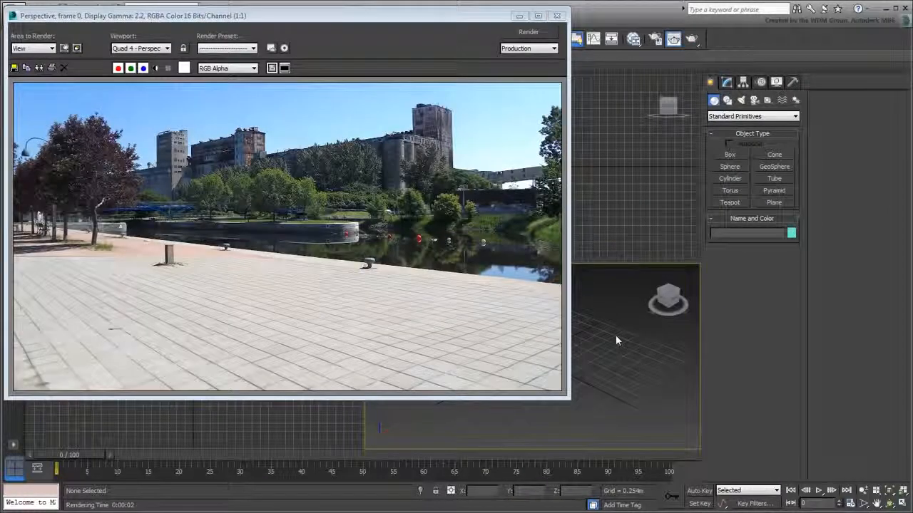
{"action": "left_click", "coordinate": [557, 15]}
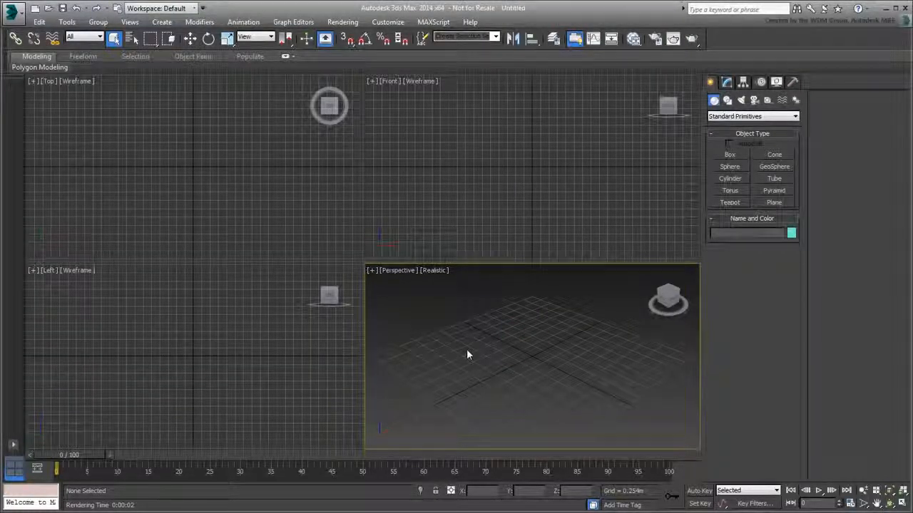
Configure the Perspective viewport to display the environment background
{"action": "key", "text": "alt+b"}
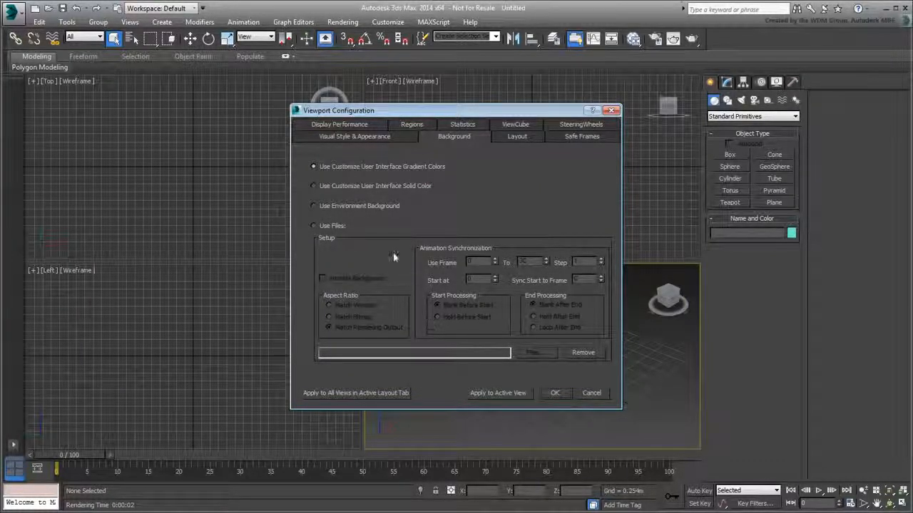
{"action": "left_click", "coordinate": [314, 206]}
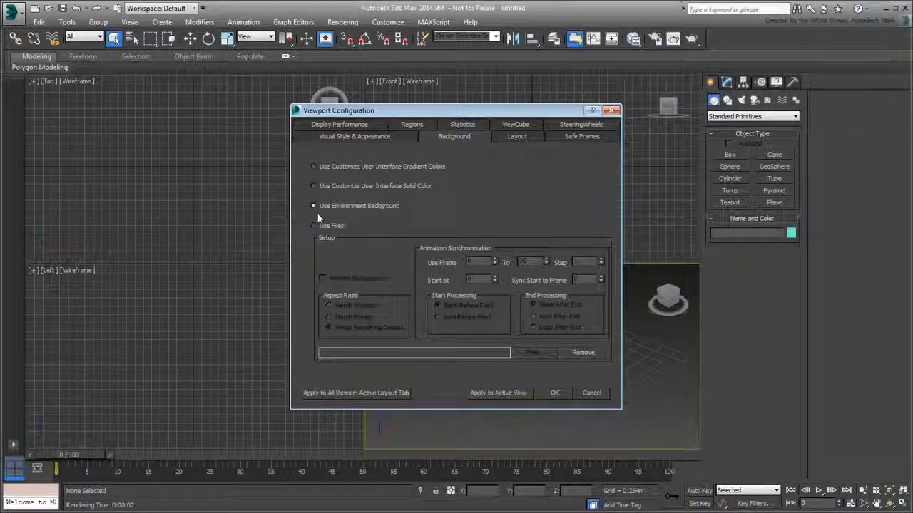
{"action": "left_click", "coordinate": [554, 393]}
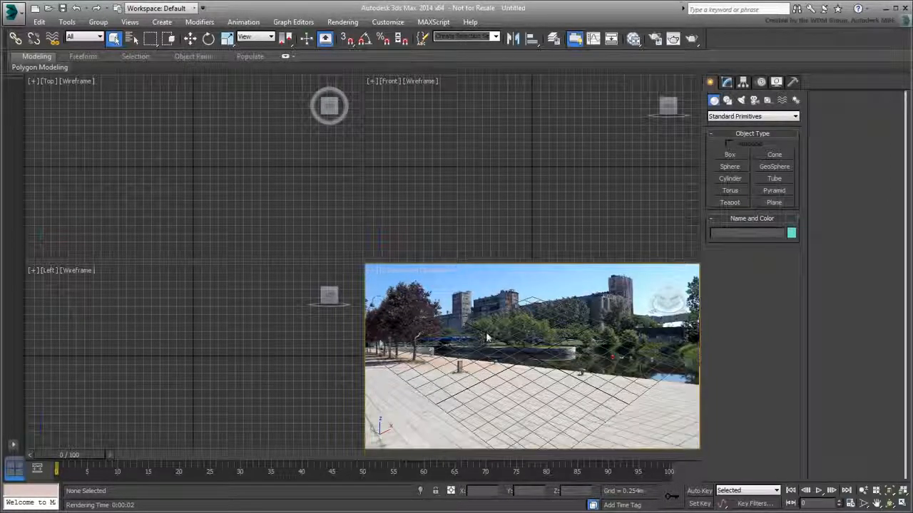
Turn on safe frames for the Perspective viewport and inspect it maximized before restoring the four-view layout
{"action": "left_click", "coordinate": [400, 274]}
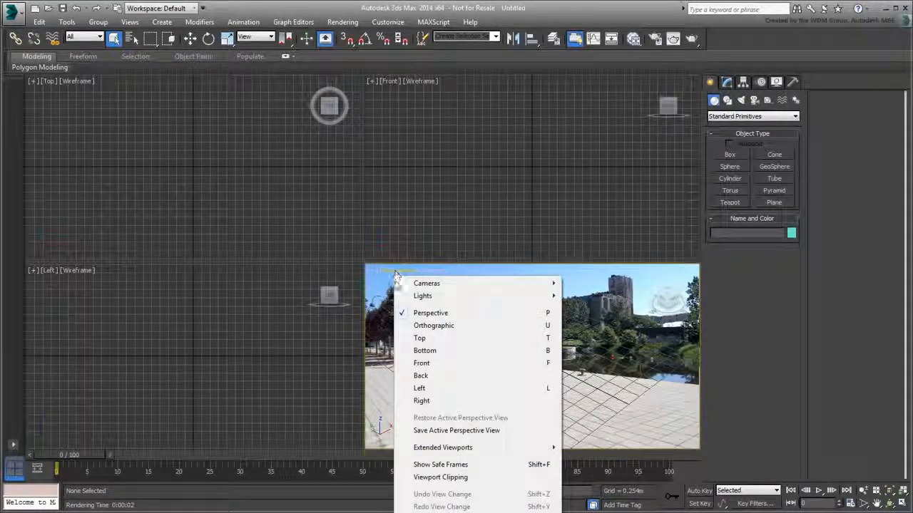
{"action": "left_click", "coordinate": [442, 465]}
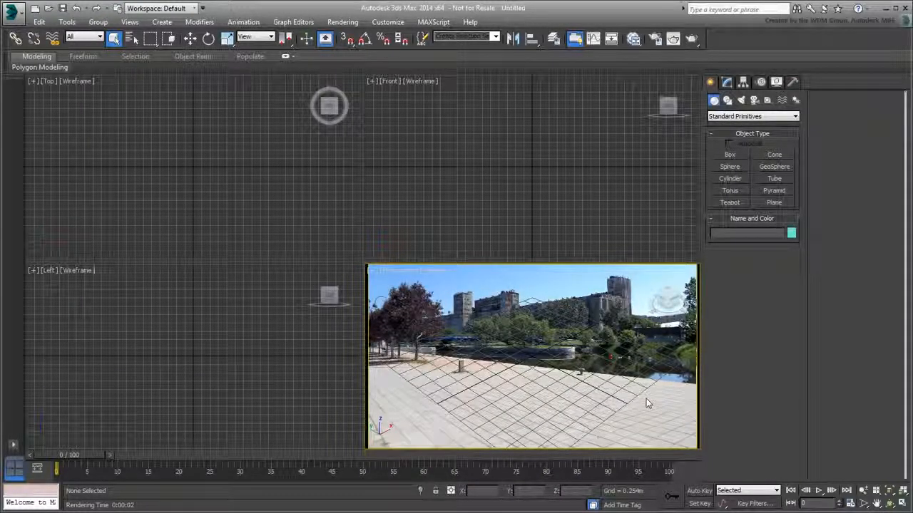
{"action": "key", "text": "alt+w"}
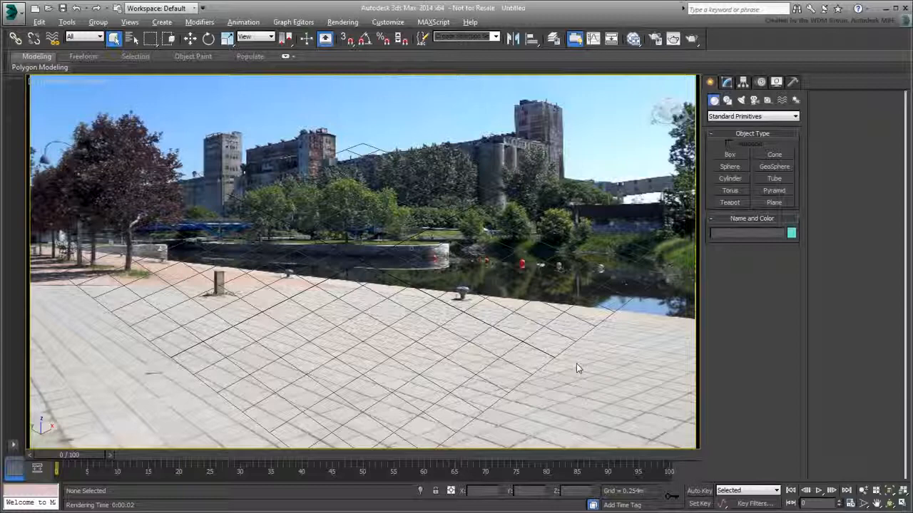
{"action": "key", "text": "alt+w"}
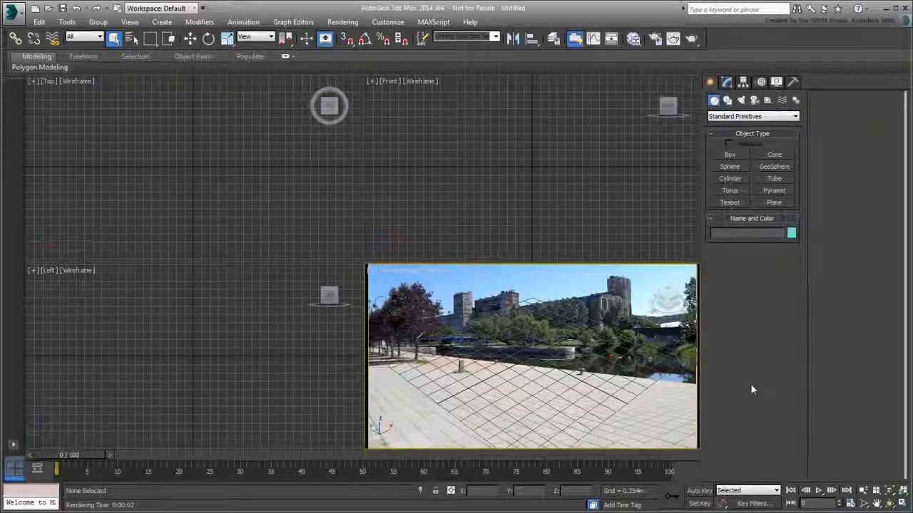
Create a box around the origin in the Top view, about 2.05 m long, 3.33 m wide and 0.94 m high
{"action": "left_click", "coordinate": [730, 155]}
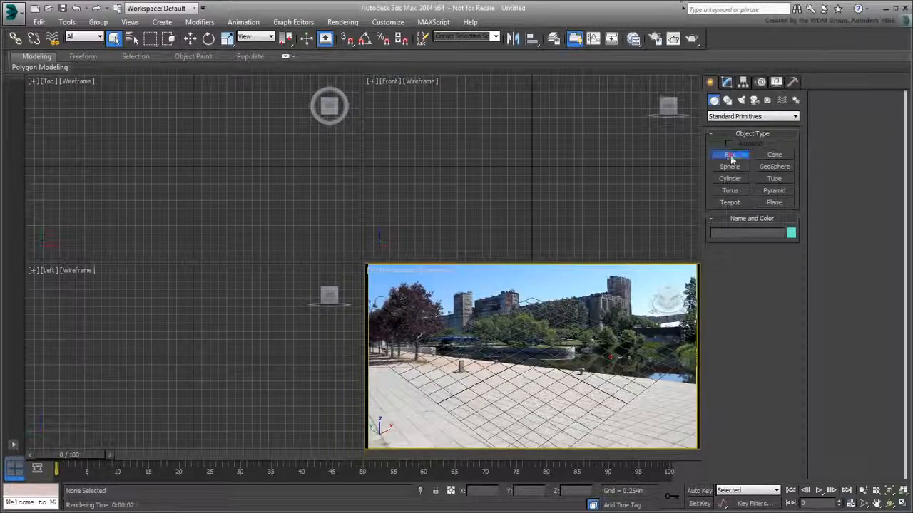
{"action": "left_click", "coordinate": [143, 198]}
{"action": "left_click_drag", "start_coordinate": [142, 198], "coordinate": [249, 135]}
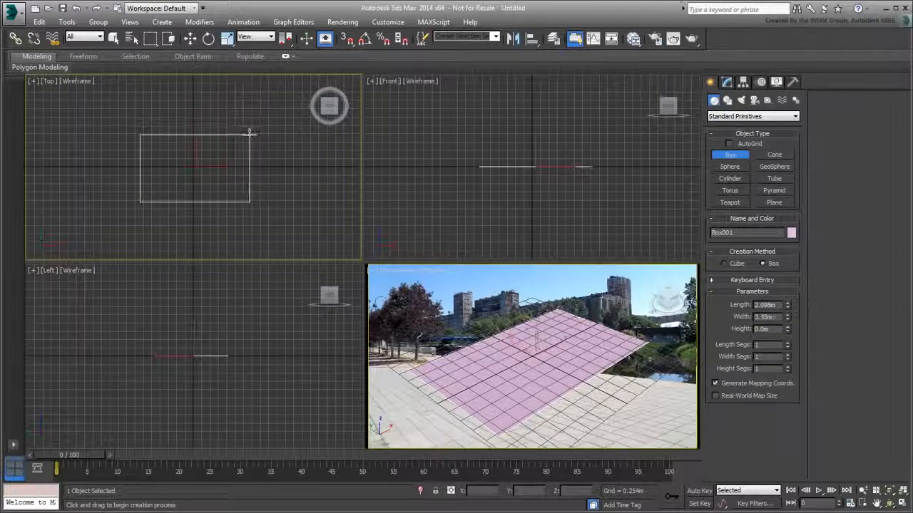
{"action": "left_click", "coordinate": [244, 103]}
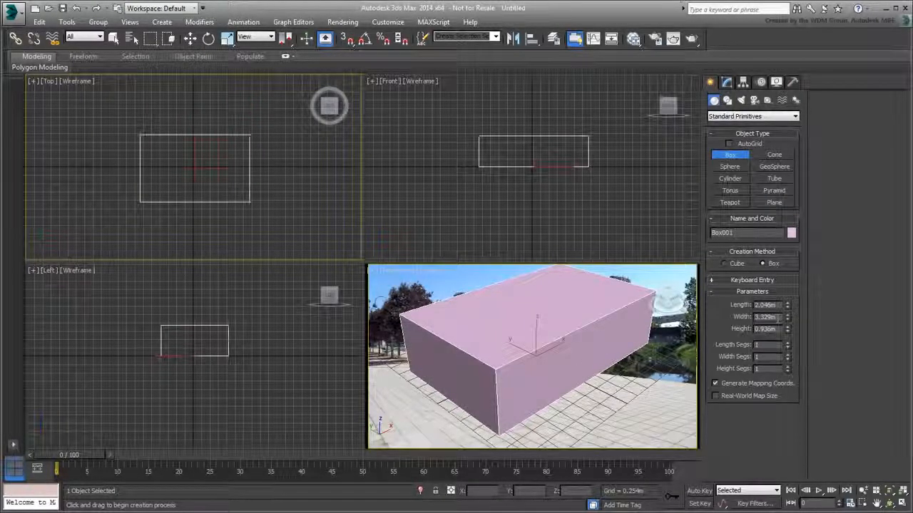
Set the box's length to 3 m, width to 5 m and height to 3 m, and finish box creation
{"action": "double_click", "coordinate": [767, 305]}
{"action": "type", "text": "3"}
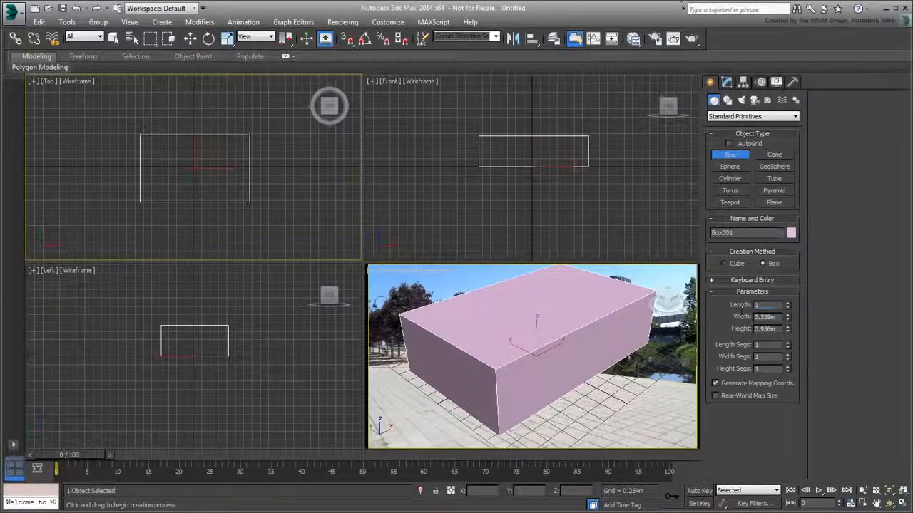
{"action": "key", "text": "Tab"}
{"action": "type", "text": "5"}
{"action": "key", "text": "Tab"}
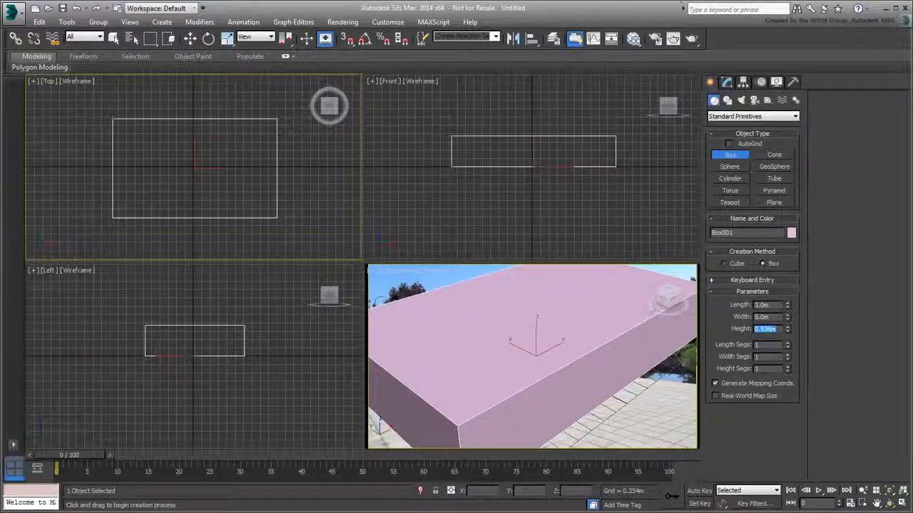
{"action": "type", "text": "3"}
{"action": "key", "text": "Return"}
{"action": "scroll", "coordinate": [181, 159], "scroll_direction": "down", "scroll_amount": 5}
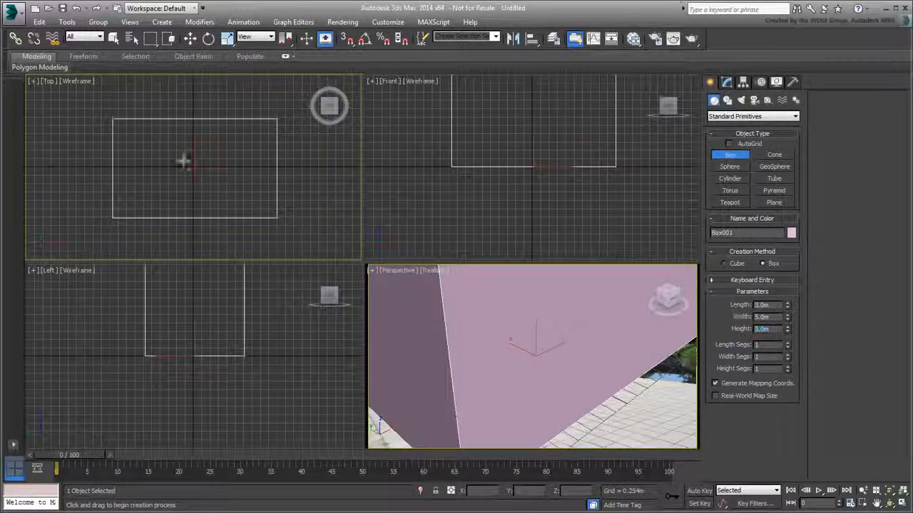
{"action": "scroll", "coordinate": [204, 366], "scroll_direction": "down", "scroll_amount": 4}
{"action": "scroll", "coordinate": [510, 173], "scroll_direction": "down", "scroll_amount": 3}
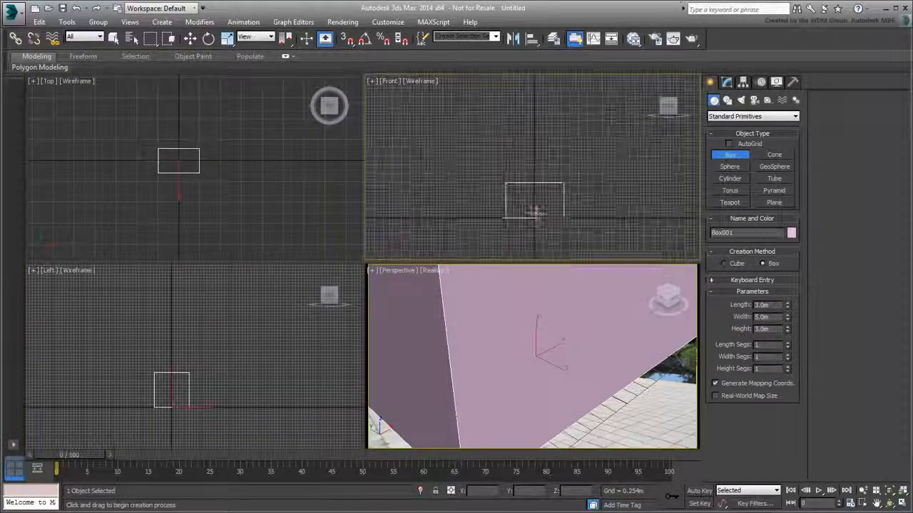
{"action": "scroll", "coordinate": [500, 364], "scroll_direction": "down", "scroll_amount": 6}
{"action": "middle_click", "coordinate": [276, 204]}
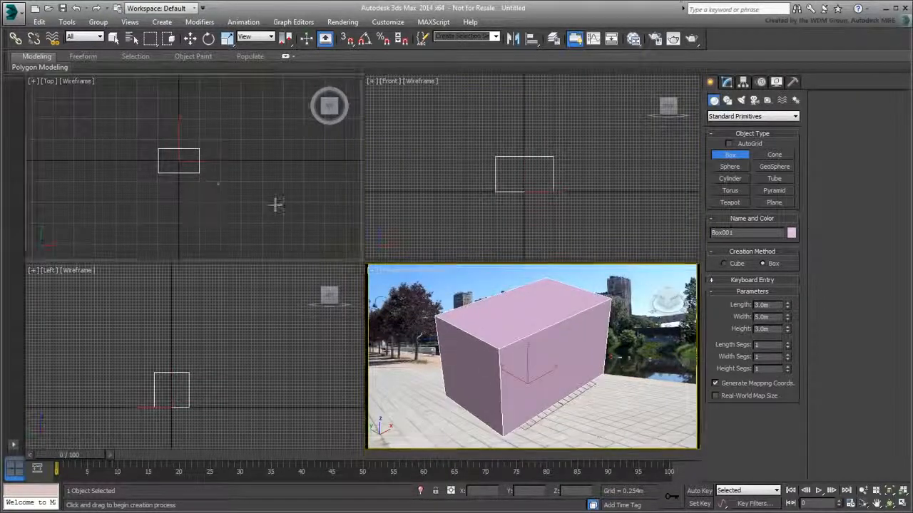
{"action": "right_click", "coordinate": [240, 196]}
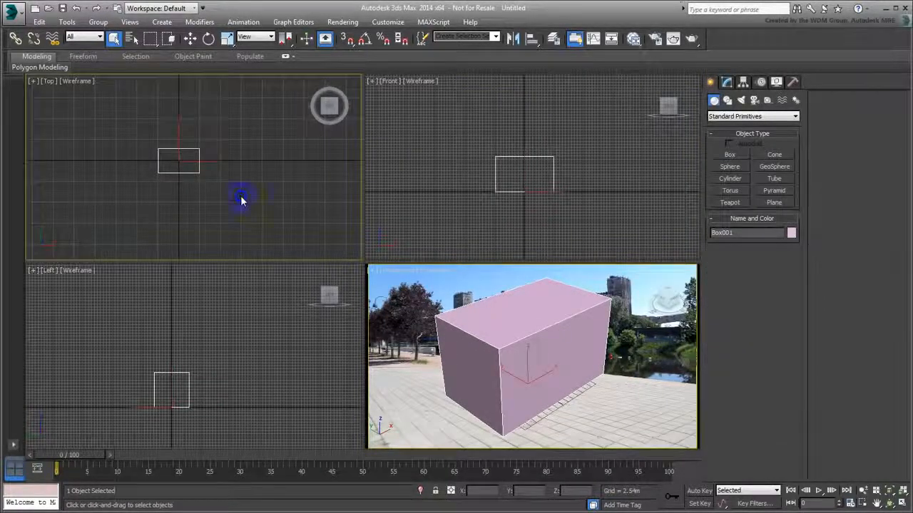
Centre the box on the world origin by resetting its X and Y position to 0
{"action": "right_click", "coordinate": [224, 190]}
{"action": "left_click", "coordinate": [235, 202]}
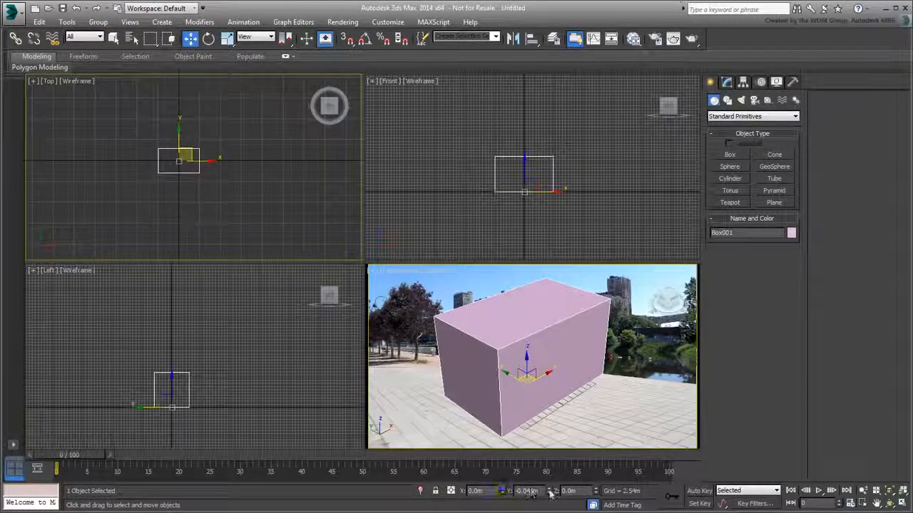
{"action": "right_click", "coordinate": [503, 493]}
{"action": "right_click", "coordinate": [548, 491]}
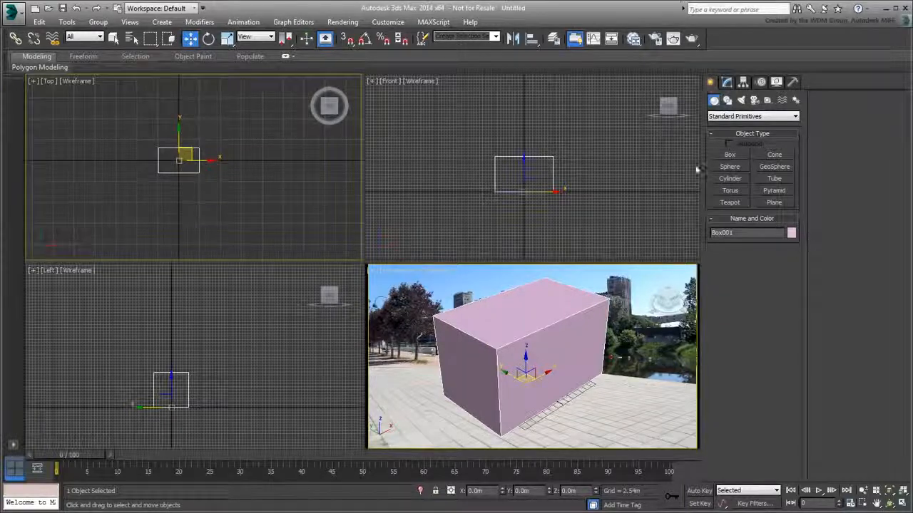
Create a ground plane around the box in the Top view and set its length and width to 12 m
{"action": "left_click", "coordinate": [763, 203]}
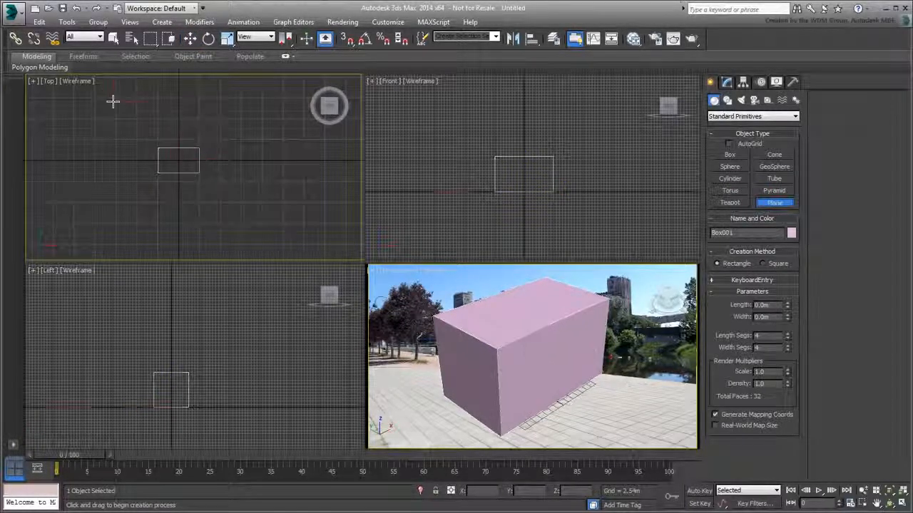
{"action": "left_click_drag", "start_coordinate": [112, 102], "coordinate": [244, 222]}
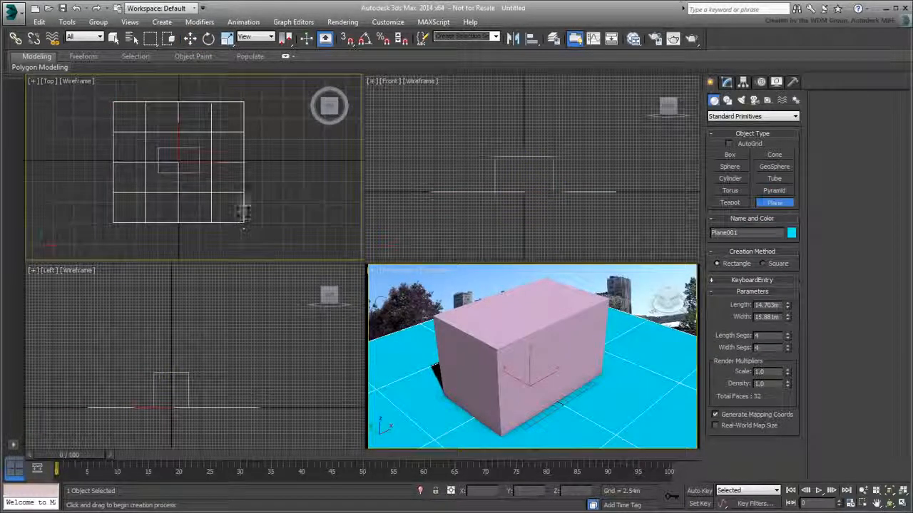
{"action": "left_click", "coordinate": [773, 305]}
{"action": "type", "text": "12"}
{"action": "key", "text": "Tab"}
{"action": "type", "text": "12"}
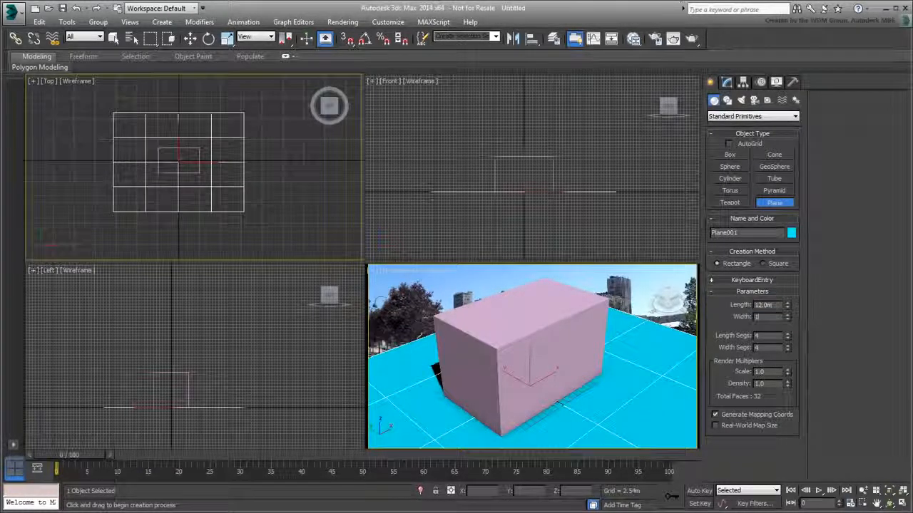
{"action": "key", "text": "Return"}
Centre the ground plane on the world origin with X and Y at 0
{"action": "key", "text": "w"}
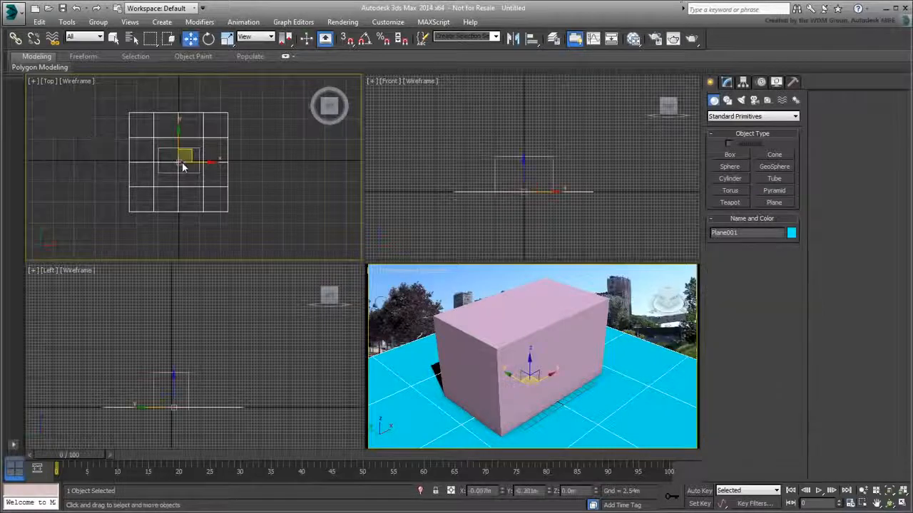
{"action": "right_click", "coordinate": [503, 491]}
{"action": "right_click", "coordinate": [549, 491]}
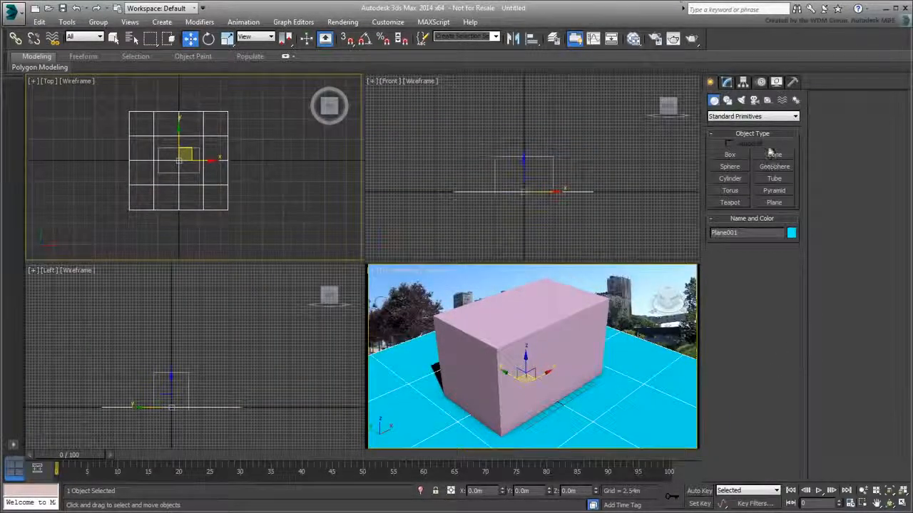
Create a target camera in the Top view, aimed at the box from the plane's lower-right side, about 14 m from its target
{"action": "left_click", "coordinate": [754, 100]}
{"action": "left_click", "coordinate": [731, 154]}
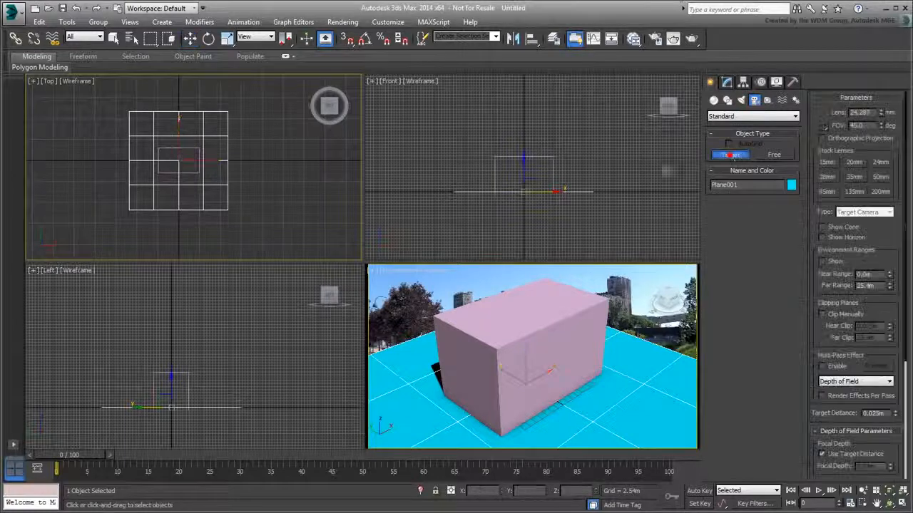
{"action": "left_click_drag", "start_coordinate": [273, 221], "coordinate": [174, 167]}
Switch the Perspective viewport to the Camera001 view and pan the camera until the box and ground plane are in frame
{"action": "right_click", "coordinate": [475, 330]}
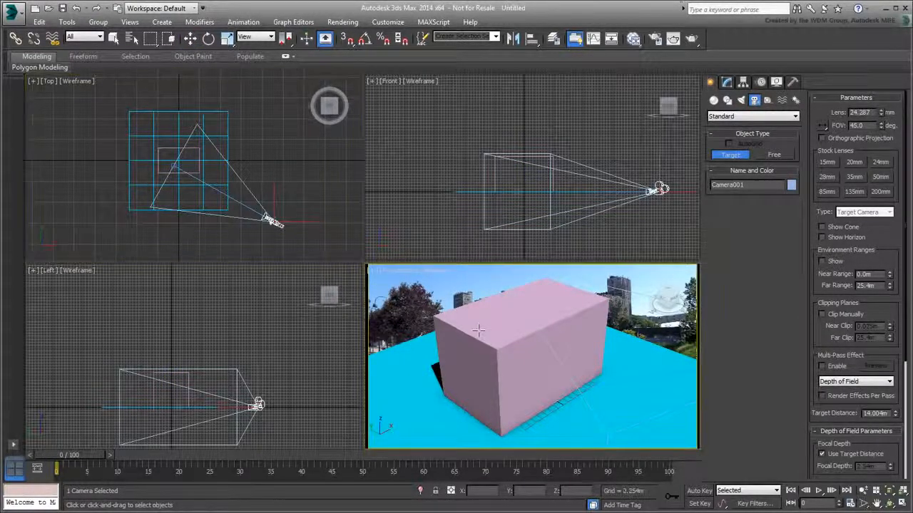
{"action": "left_click", "coordinate": [399, 270]}
{"action": "left_click", "coordinate": [439, 284]}
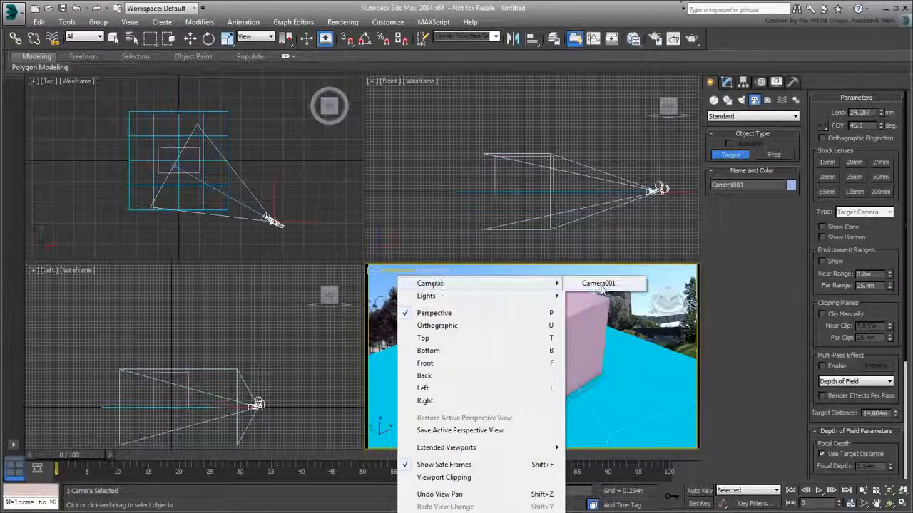
{"action": "left_click", "coordinate": [597, 285]}
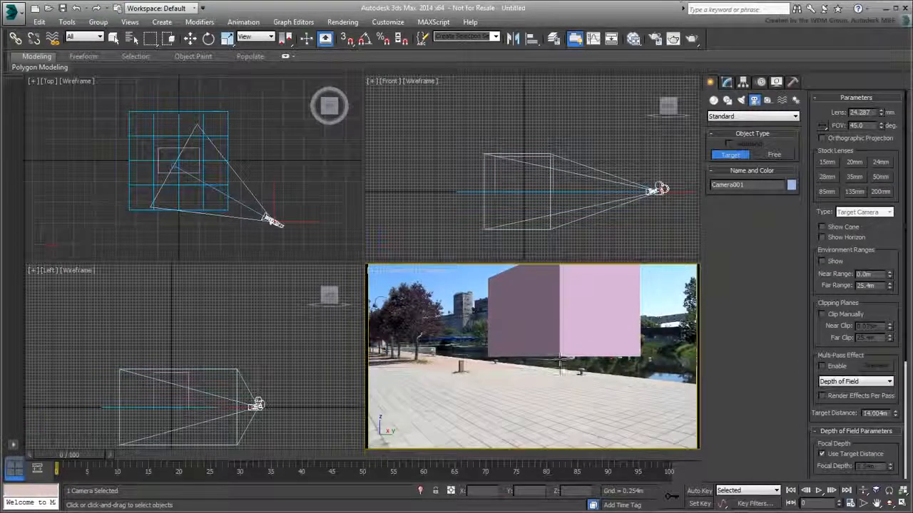
{"action": "middle_click_drag", "start_coordinate": [559, 365], "coordinate": [546, 391]}
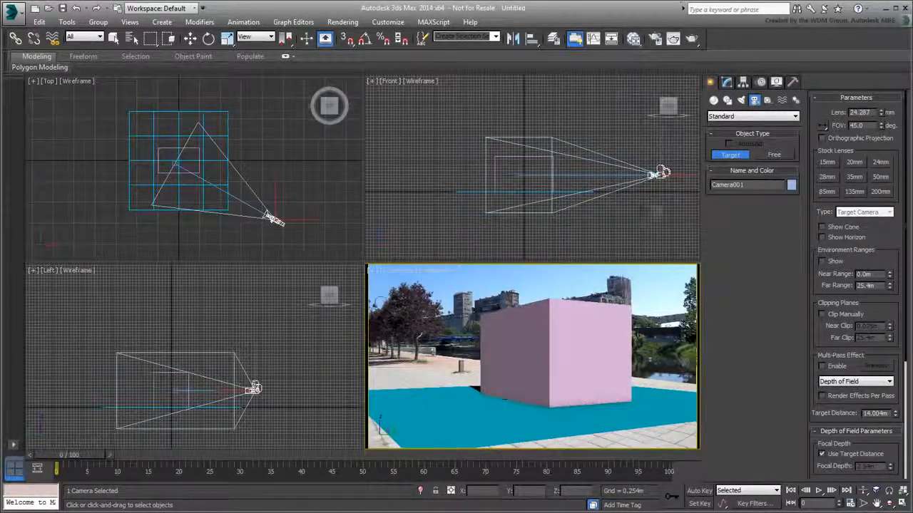
Reposition the camera in the Front and Top views to about X 11.46 m, Y -7.84 m and Z 1.76 m
{"action": "right_click", "coordinate": [656, 209]}
{"action": "key", "text": "w"}
{"action": "mouse_move", "coordinate": [661, 153]}
{"action": "left_mouse_down"}
{"action": "mouse_move", "coordinate": [661, 128]}
{"action": "mouse_move", "coordinate": [664, 145]}
{"action": "left_mouse_up"}
{"action": "left_click", "coordinate": [262, 208]}
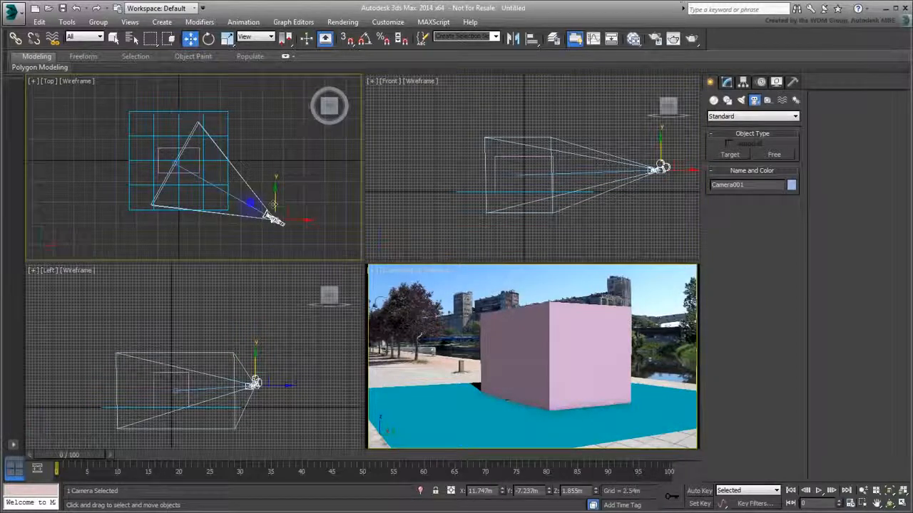
{"action": "left_click_drag", "start_coordinate": [284, 212], "coordinate": [282, 215]}
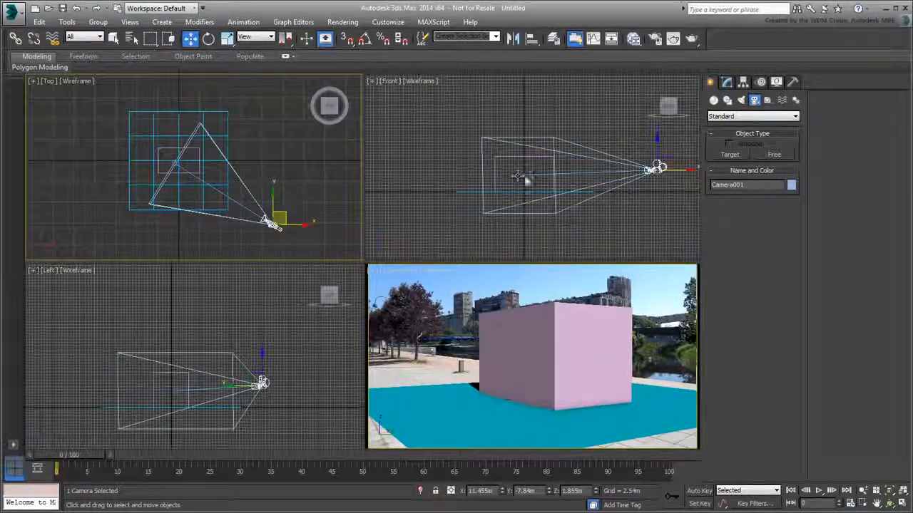
{"action": "mouse_move", "coordinate": [526, 179]}
{"action": "left_mouse_down"}
{"action": "mouse_move", "coordinate": [520, 168]}
{"action": "mouse_move", "coordinate": [521, 176]}
{"action": "left_mouse_up"}
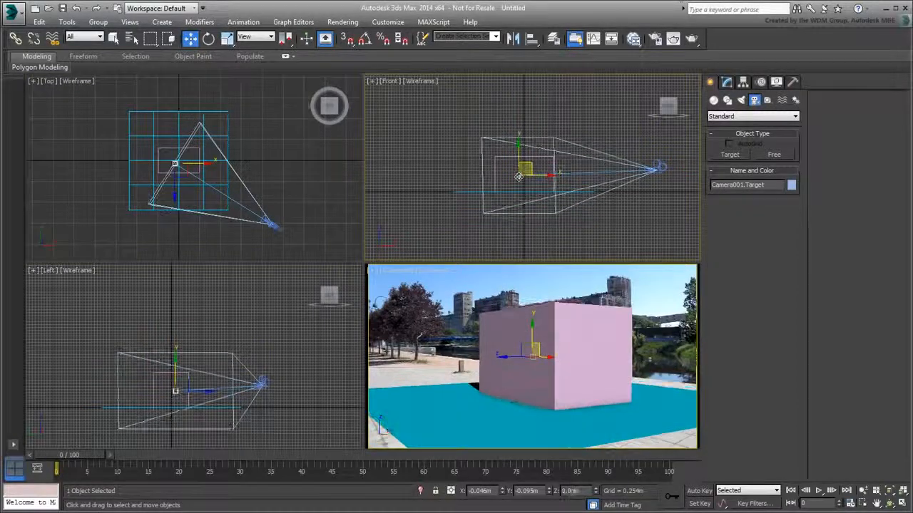
{"action": "left_click", "coordinate": [656, 169]}
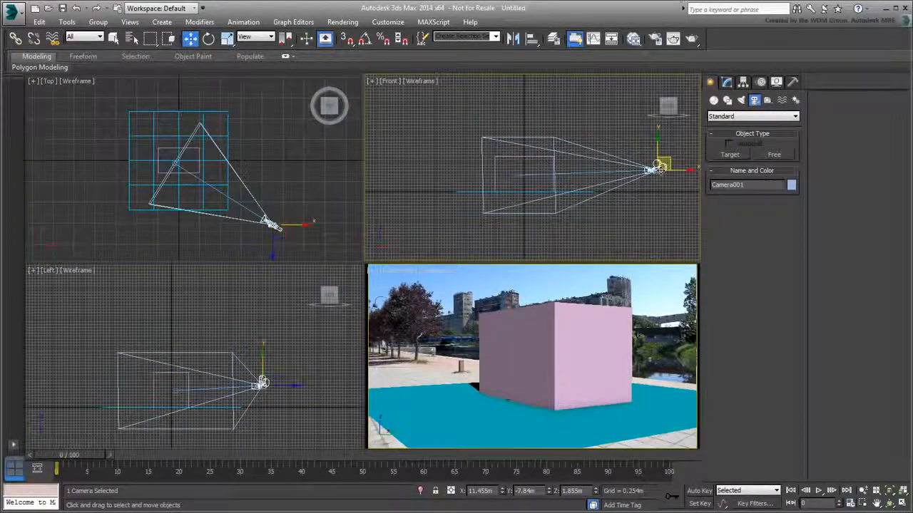
{"action": "left_click_drag", "start_coordinate": [658, 169], "coordinate": [657, 172]}
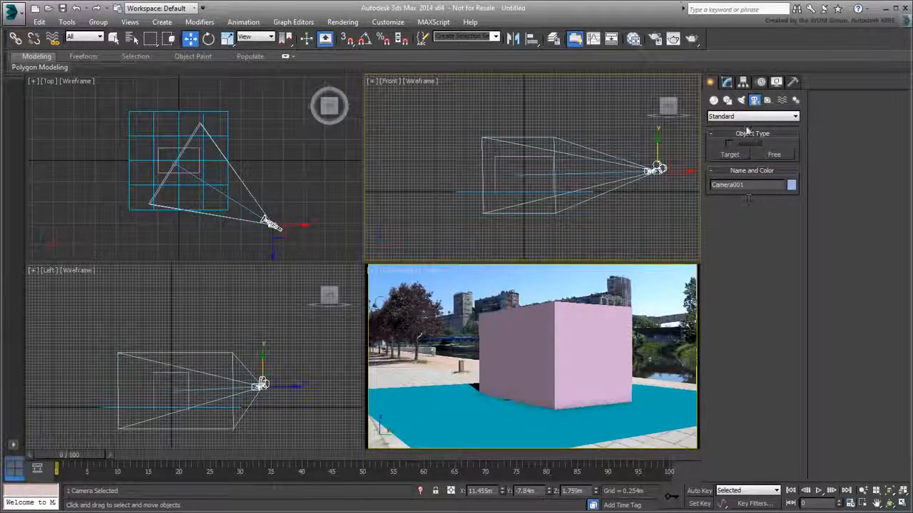
Change the camera's type to Free Camera
{"action": "left_click", "coordinate": [726, 83]}
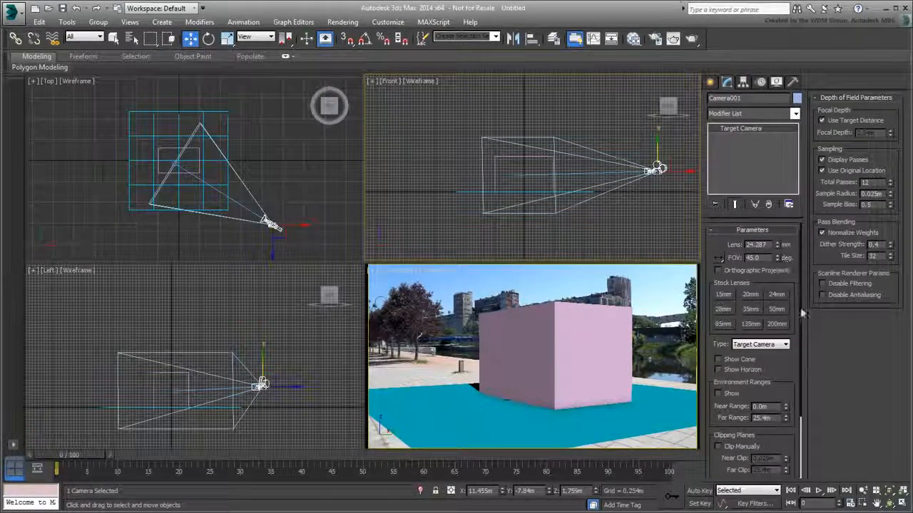
{"action": "left_click", "coordinate": [786, 346]}
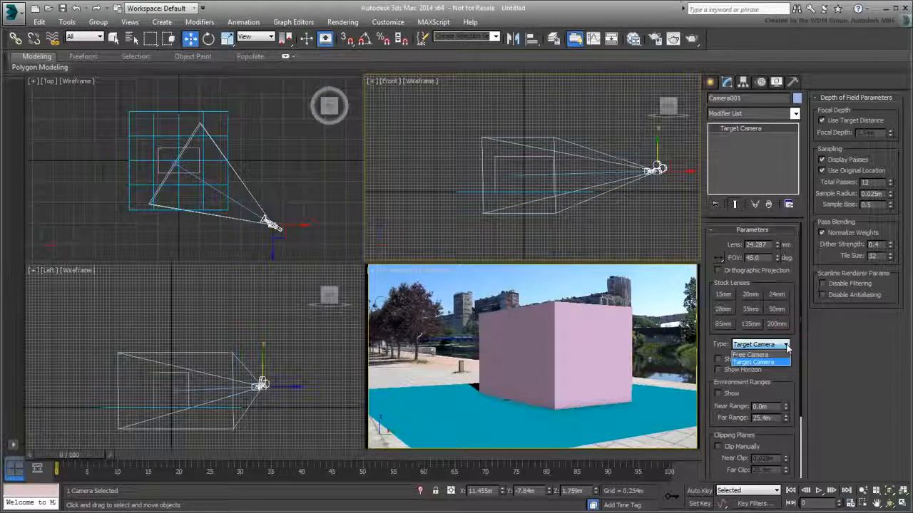
{"action": "left_click", "coordinate": [761, 353]}
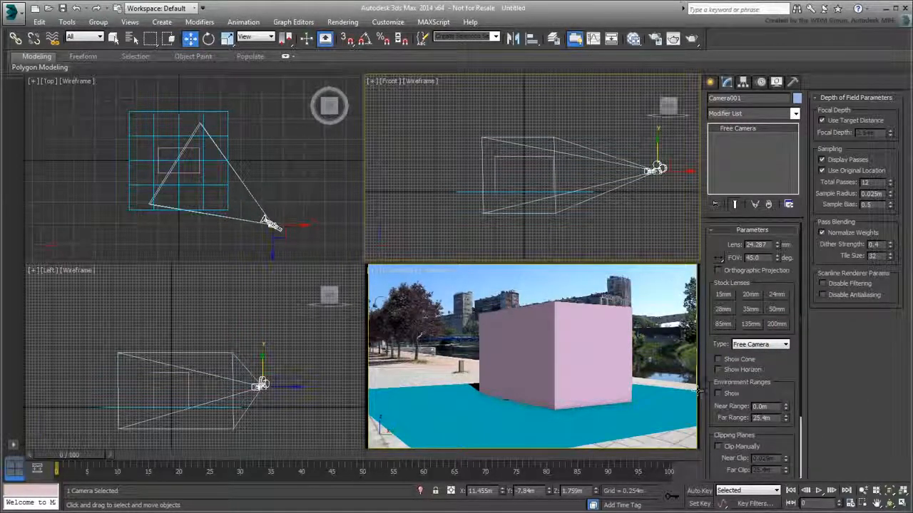
Maximize the Camera001 view and display the XYZ vanishing lines of the Perspective Match utility
{"action": "right_click", "coordinate": [468, 384]}
{"action": "key", "text": "alt+w"}
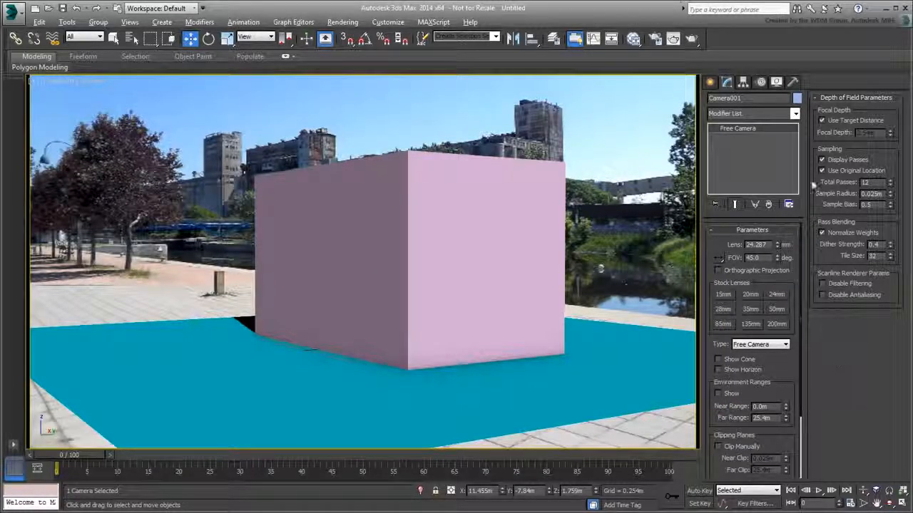
{"action": "left_click", "coordinate": [792, 82]}
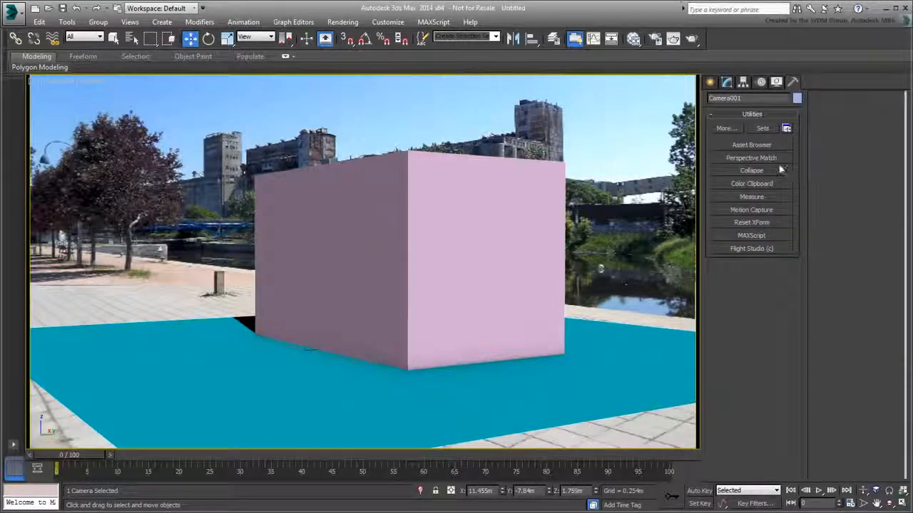
{"action": "left_click", "coordinate": [754, 158]}
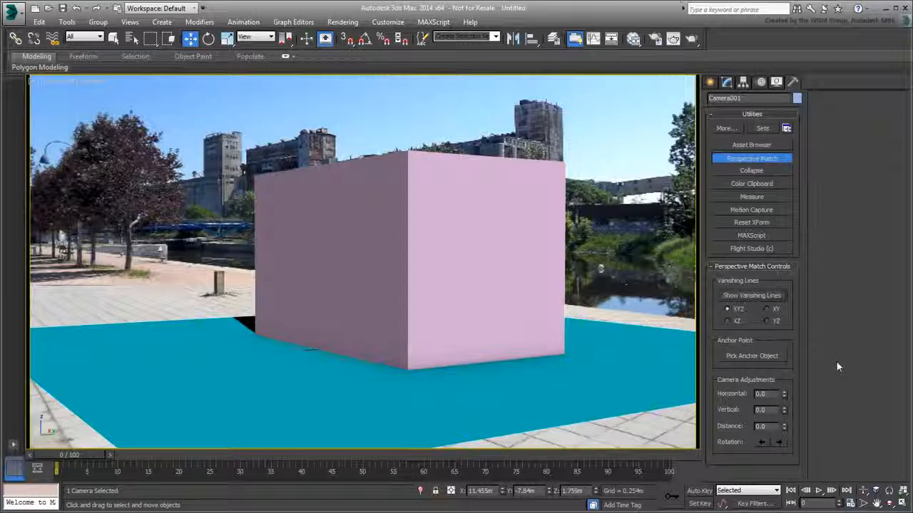
{"action": "left_click", "coordinate": [756, 295]}
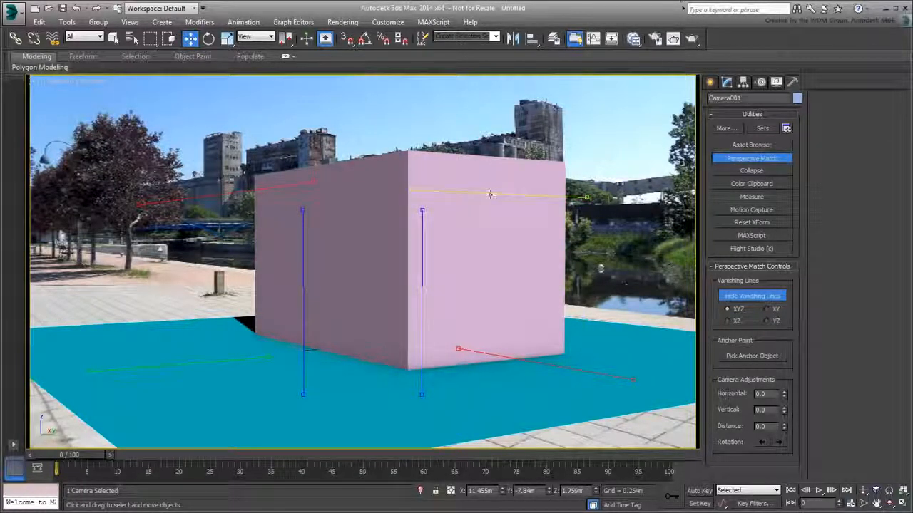
Align one green vanishing line with the industrial building's roofline and the other with a paving joint in the right foreground
{"action": "left_click_drag", "start_coordinate": [490, 194], "coordinate": [426, 127]}
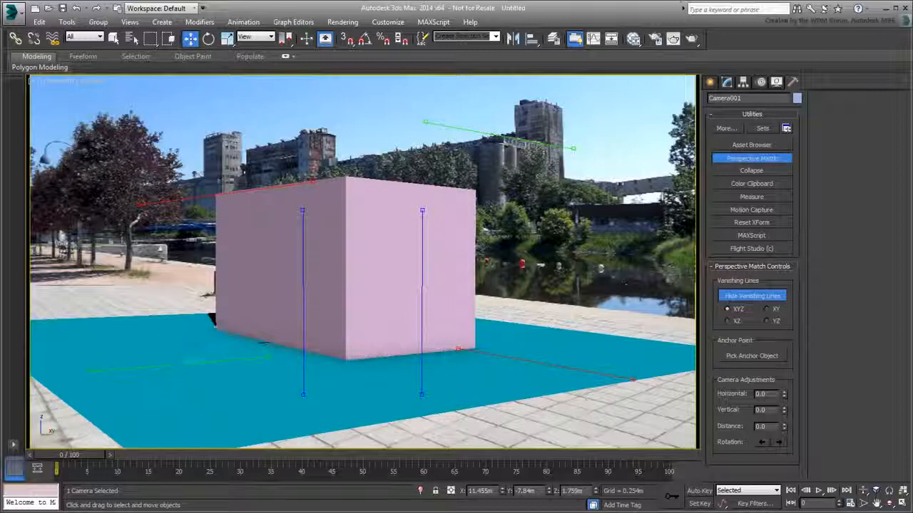
{"action": "left_click_drag", "start_coordinate": [197, 362], "coordinate": [463, 390]}
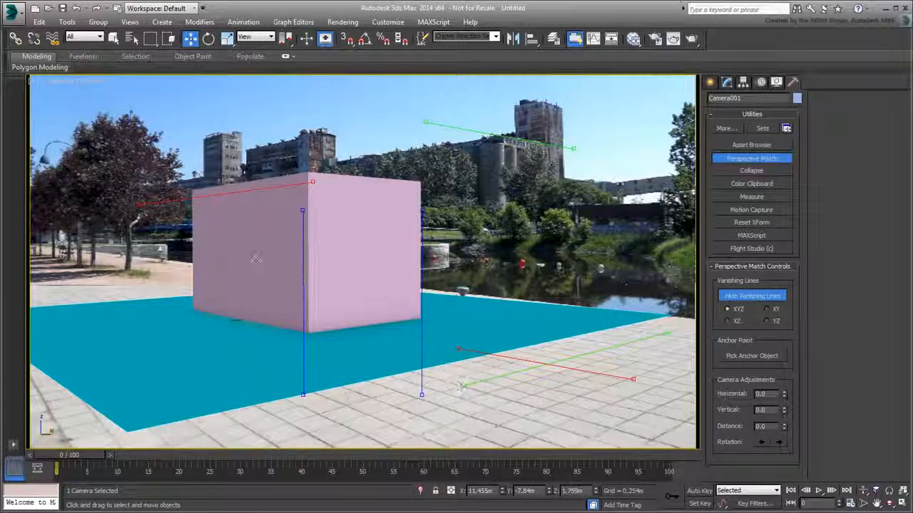
Align one red vanishing line with a paving joint in the left foreground and stretch the other along the canal's edge
{"action": "left_click_drag", "start_coordinate": [191, 200], "coordinate": [117, 319]}
{"action": "key", "text": "F3"}
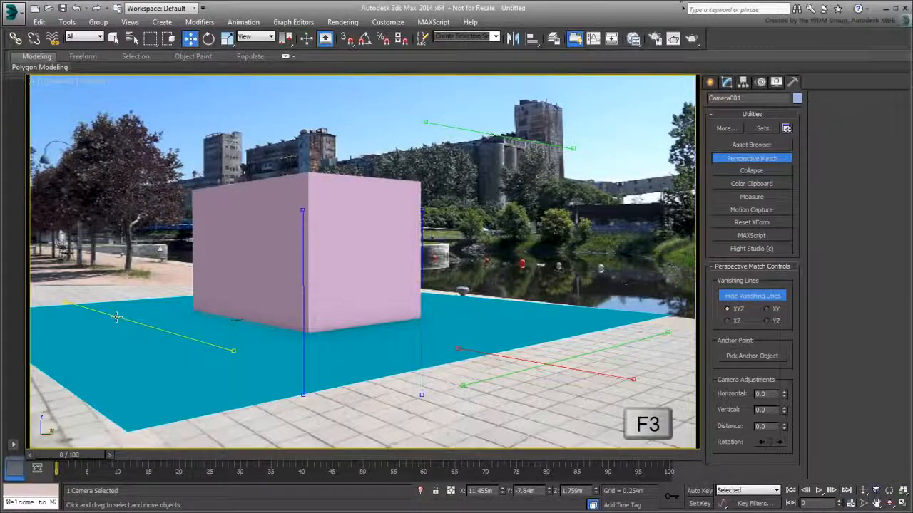
{"action": "left_click_drag", "start_coordinate": [231, 350], "coordinate": [239, 403]}
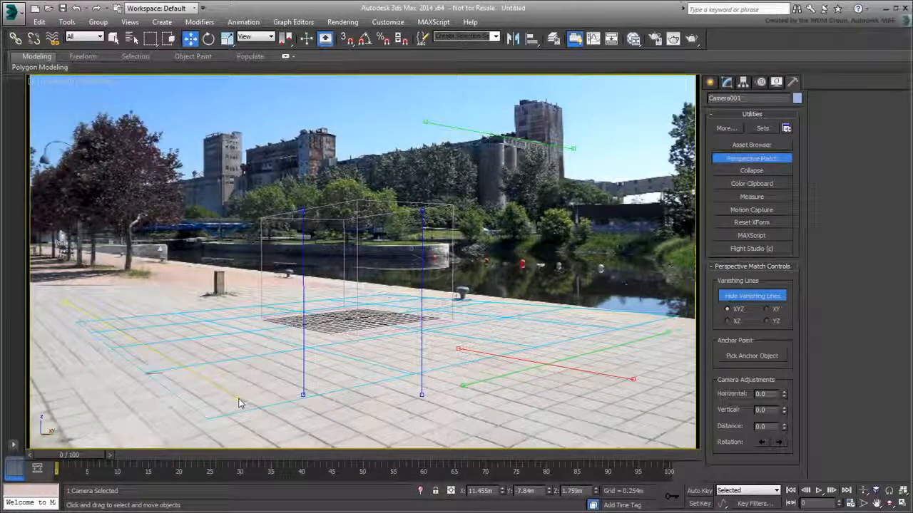
{"action": "key", "text": "F3"}
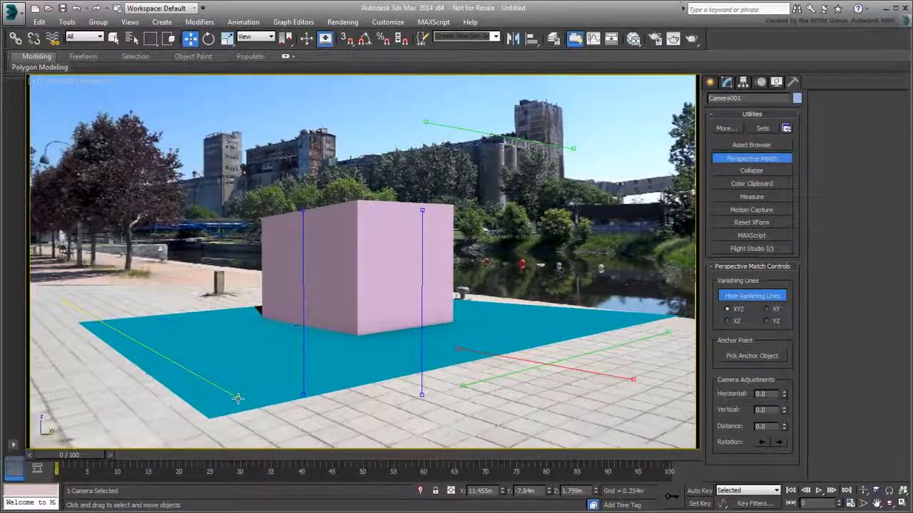
{"action": "key", "text": "F3"}
{"action": "left_click_drag", "start_coordinate": [576, 377], "coordinate": [556, 310]}
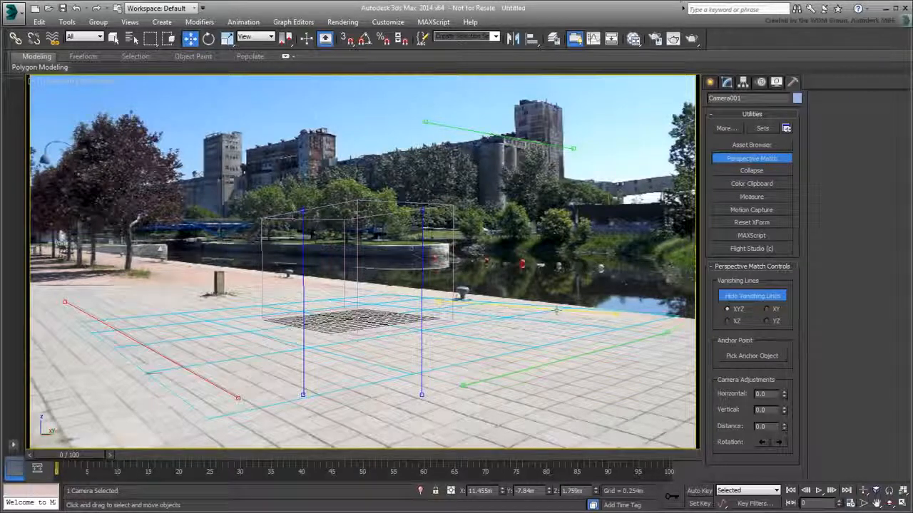
{"action": "left_click_drag", "start_coordinate": [441, 301], "coordinate": [161, 264]}
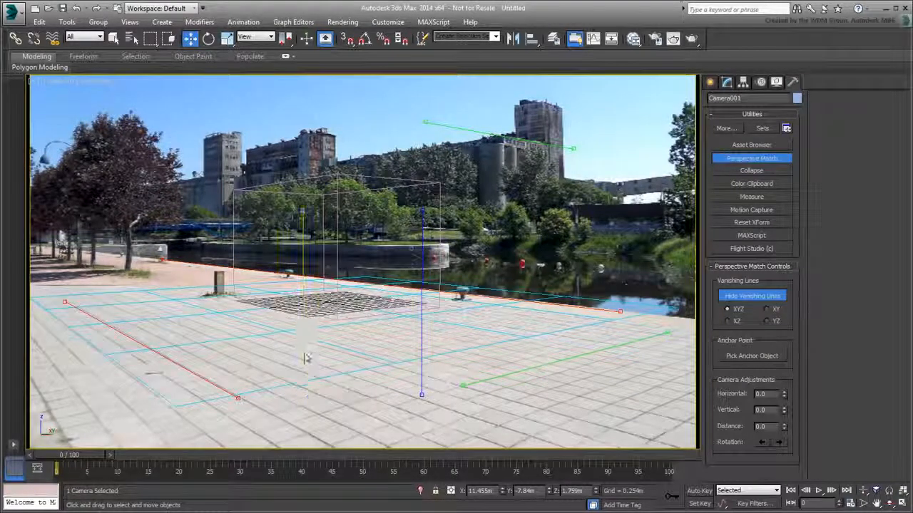
Move the two blue vertical vanishing lines onto the edges of the two background towers and check the alignment in wireframe and shaded display
{"action": "left_click_drag", "start_coordinate": [305, 355], "coordinate": [223, 275]}
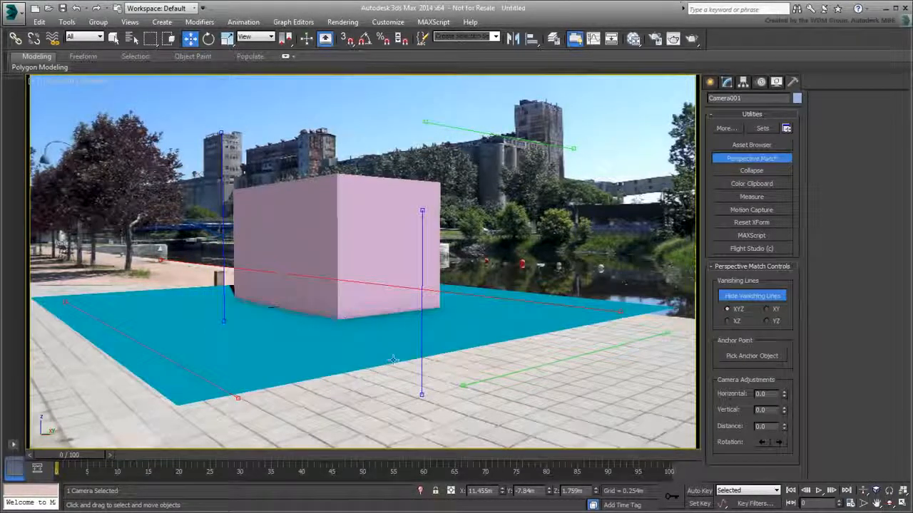
{"action": "mouse_move", "coordinate": [423, 376]}
{"action": "left_mouse_down"}
{"action": "mouse_move", "coordinate": [331, 289]}
{"action": "mouse_move", "coordinate": [338, 324]}
{"action": "left_mouse_up"}
{"action": "key", "text": "F3"}
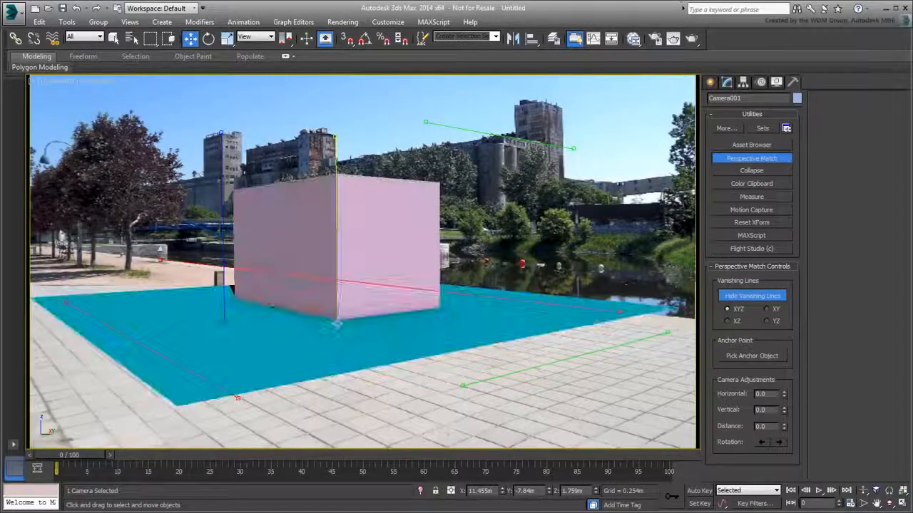
{"action": "key", "text": "F3"}
{"action": "key", "text": "F3"}
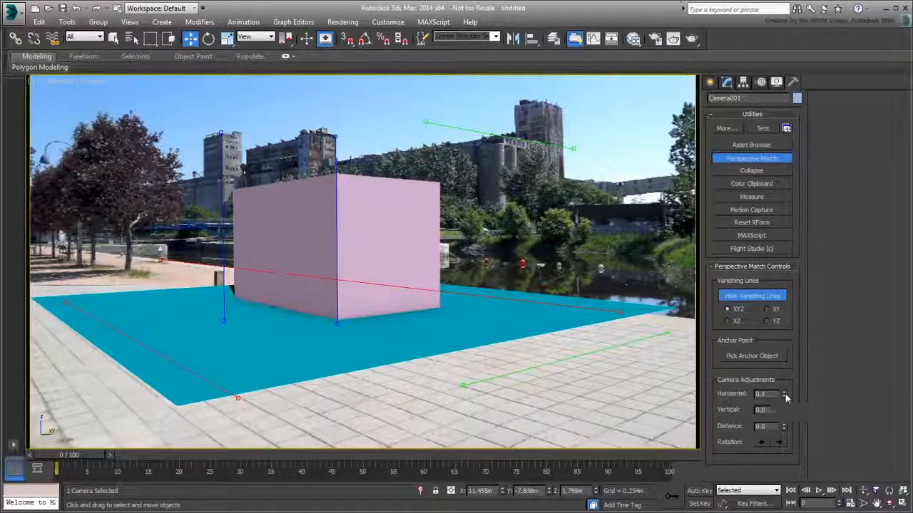
Adjust the camera's horizontal, vertical and distance offsets to bring the box closer, placing the camera at about X 8.56 m, Y -5.03 m, Z 1.85 m
{"action": "left_click_drag", "start_coordinate": [784, 395], "coordinate": [837, 249]}
{"action": "right_click", "coordinate": [837, 248]}
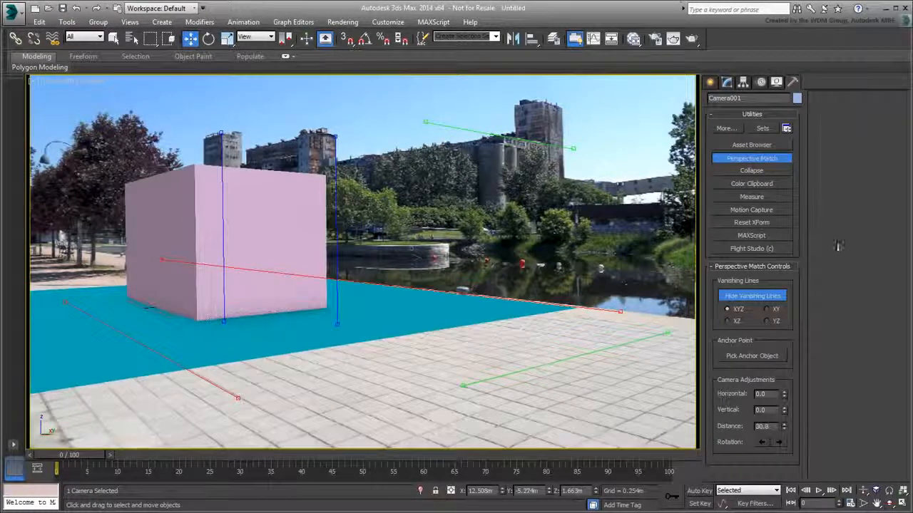
{"action": "left_click_drag", "start_coordinate": [784, 409], "coordinate": [777, 272]}
{"action": "right_click", "coordinate": [777, 272]}
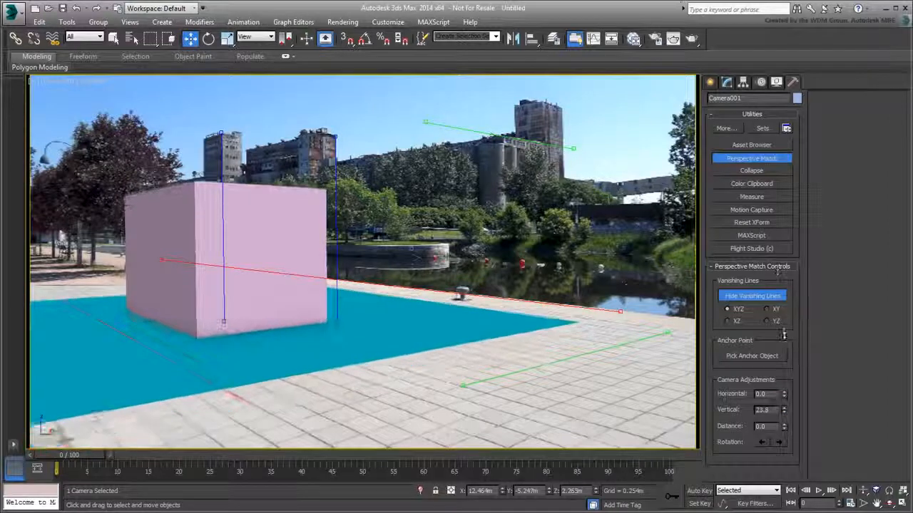
{"action": "left_click_drag", "start_coordinate": [784, 425], "coordinate": [759, 62]}
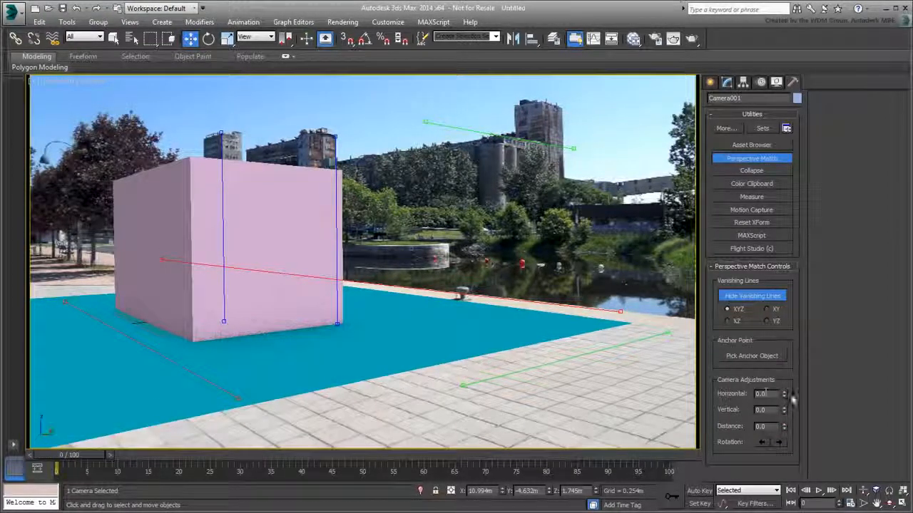
{"action": "left_click_drag", "start_coordinate": [784, 395], "coordinate": [784, 490]}
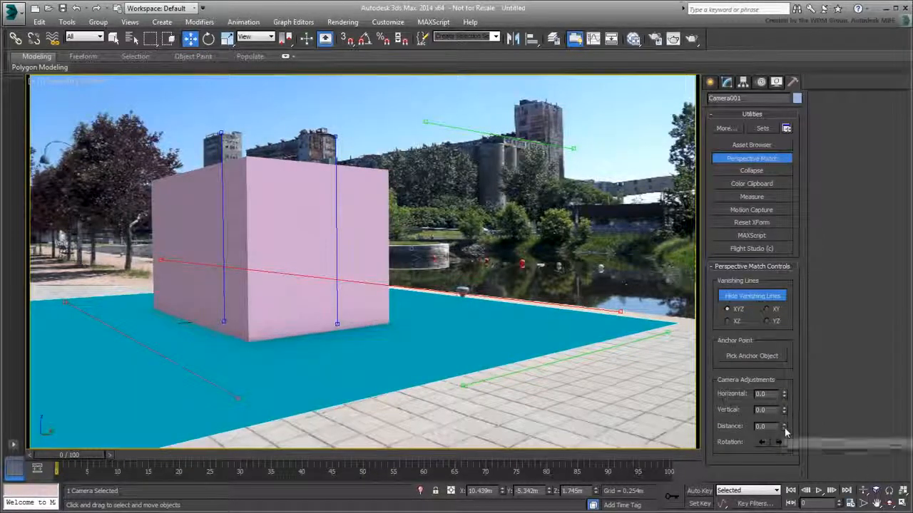
{"action": "left_click_drag", "start_coordinate": [784, 426], "coordinate": [826, 218]}
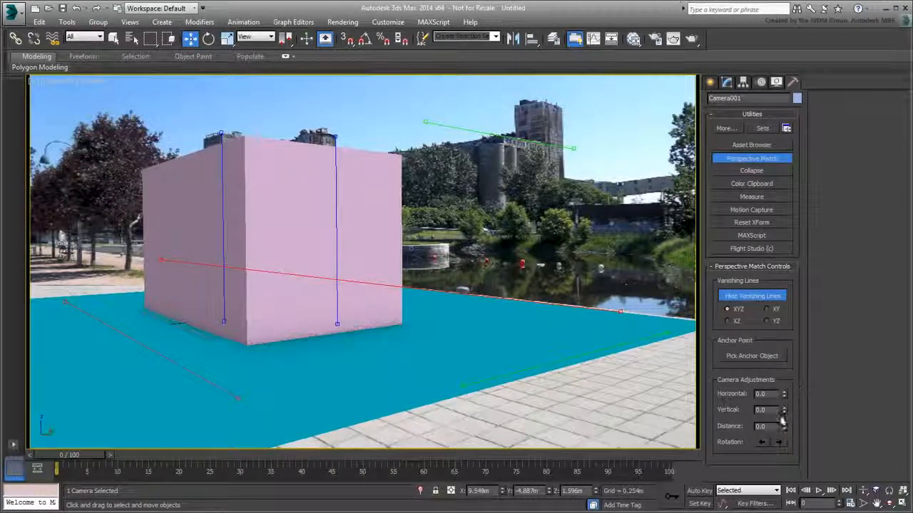
{"action": "left_click_drag", "start_coordinate": [784, 411], "coordinate": [788, 366]}
{"action": "left_click_drag", "start_coordinate": [785, 428], "coordinate": [770, 280]}
{"action": "left_click_drag", "start_coordinate": [784, 393], "coordinate": [791, 372]}
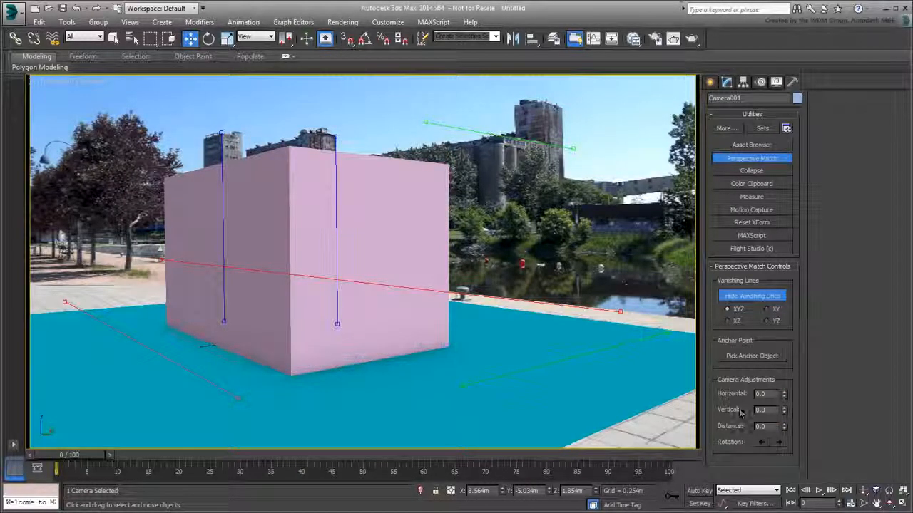
In wireframe display, extend the near end of the foreground green vanishing line along its paving joint to refine the match
{"action": "key", "text": "F3"}
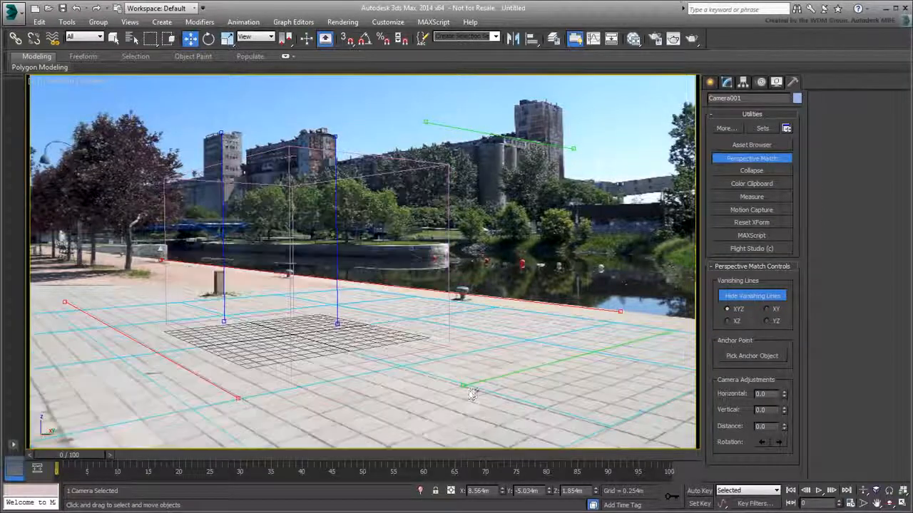
{"action": "left_click_drag", "start_coordinate": [465, 390], "coordinate": [394, 412]}
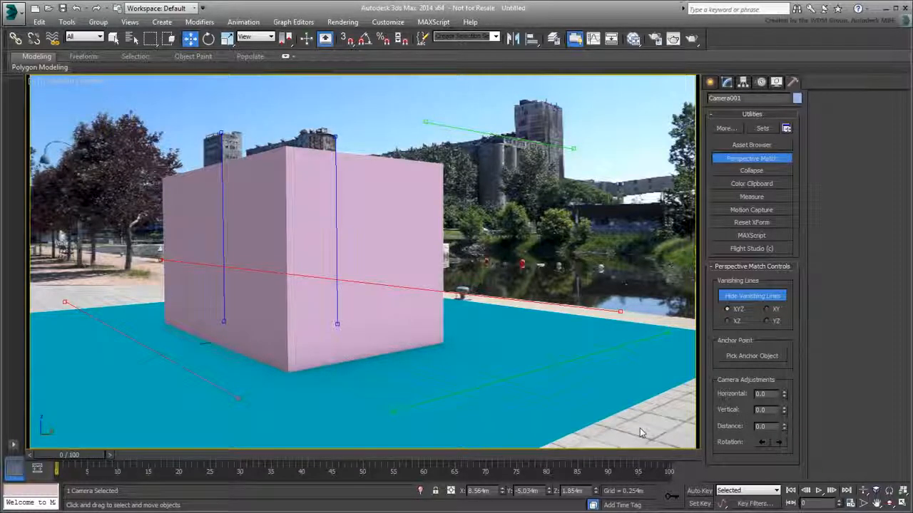
Save the scene as myPerspectiveMatch in the _Assets folder
{"action": "left_click", "coordinate": [12, 12]}
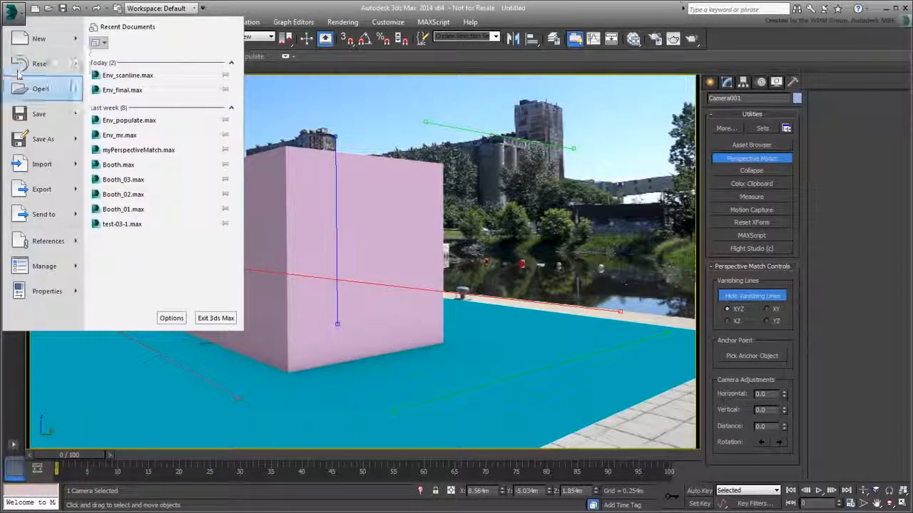
{"action": "left_click", "coordinate": [44, 140]}
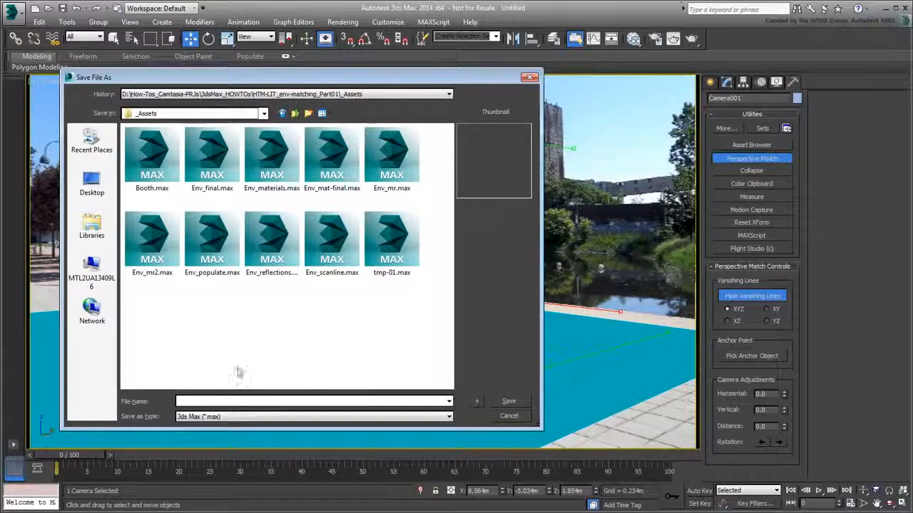
{"action": "type", "text": "myPerspectiveMatch"}
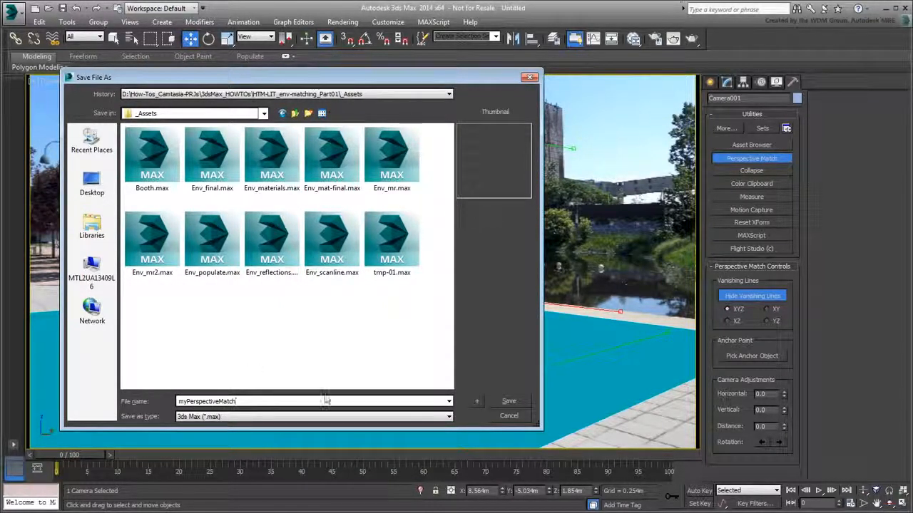
{"action": "left_click", "coordinate": [509, 403]}
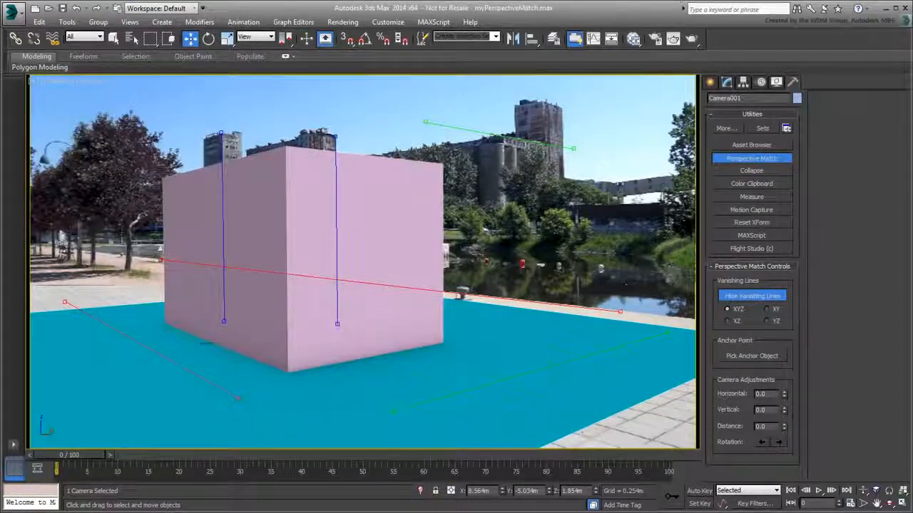
Hide the vanishing lines and delete the placeholder box
{"action": "left_click", "coordinate": [397, 249]}
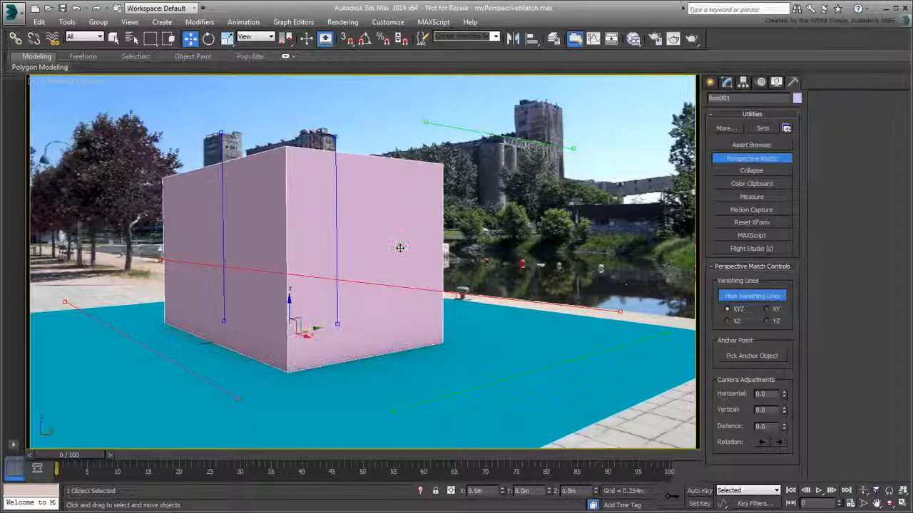
{"action": "left_click", "coordinate": [729, 296]}
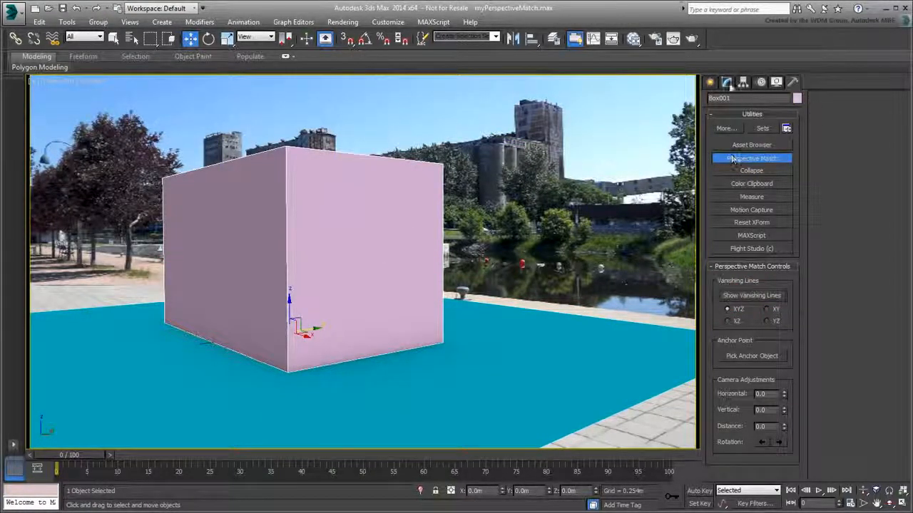
{"action": "left_click", "coordinate": [726, 81]}
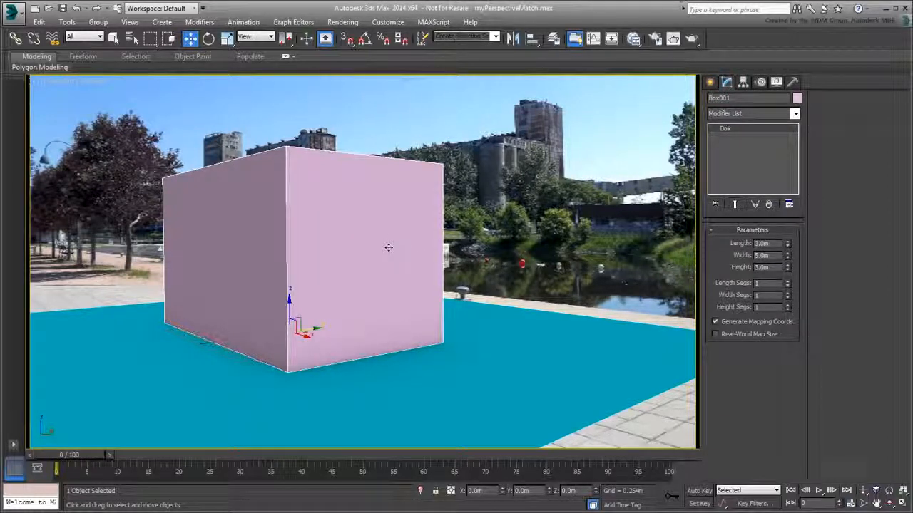
{"action": "key", "text": "Delete"}
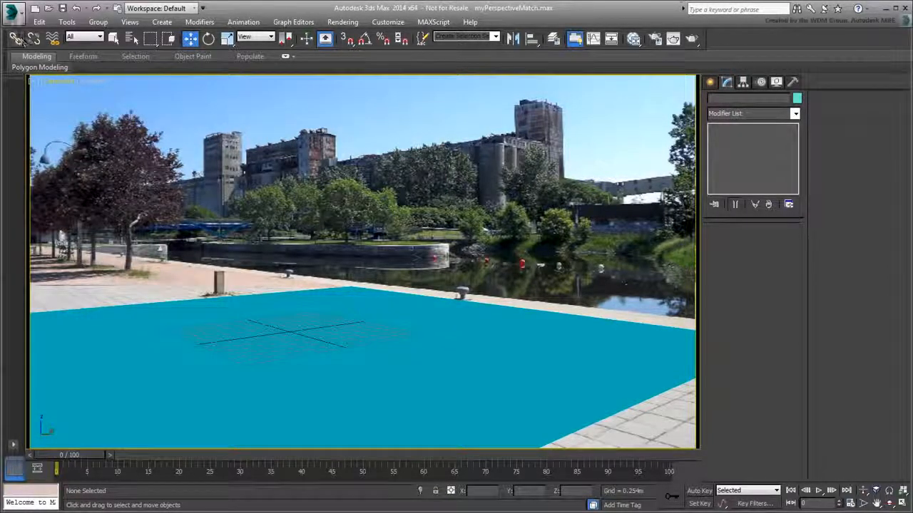
Merge the Booth, Plaques and WWW objects from Booth.max into the scene
{"action": "left_click", "coordinate": [13, 12]}
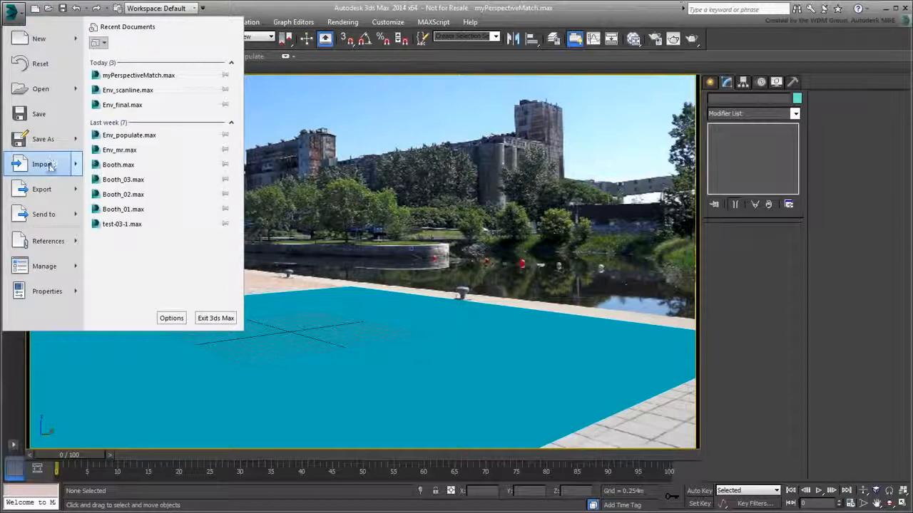
{"action": "mouse_move", "coordinate": [50, 166]}
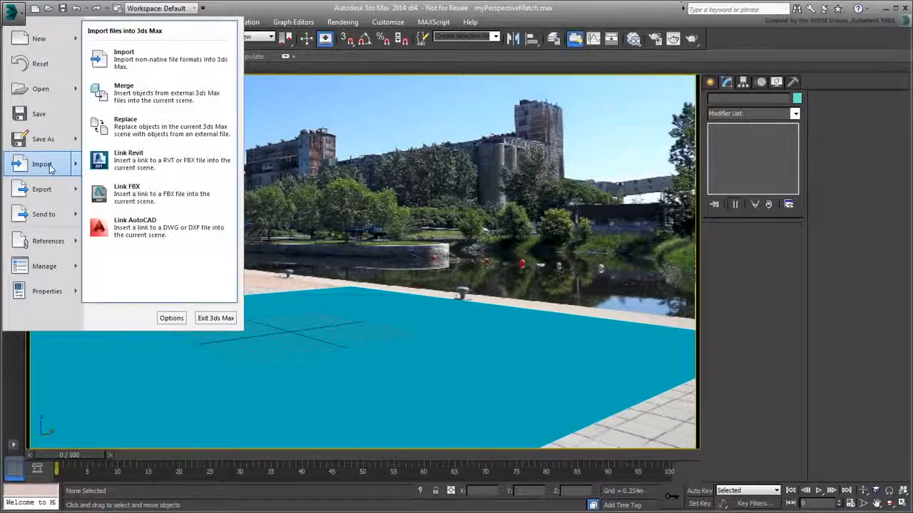
{"action": "left_click", "coordinate": [135, 97]}
{"action": "left_click", "coordinate": [157, 177]}
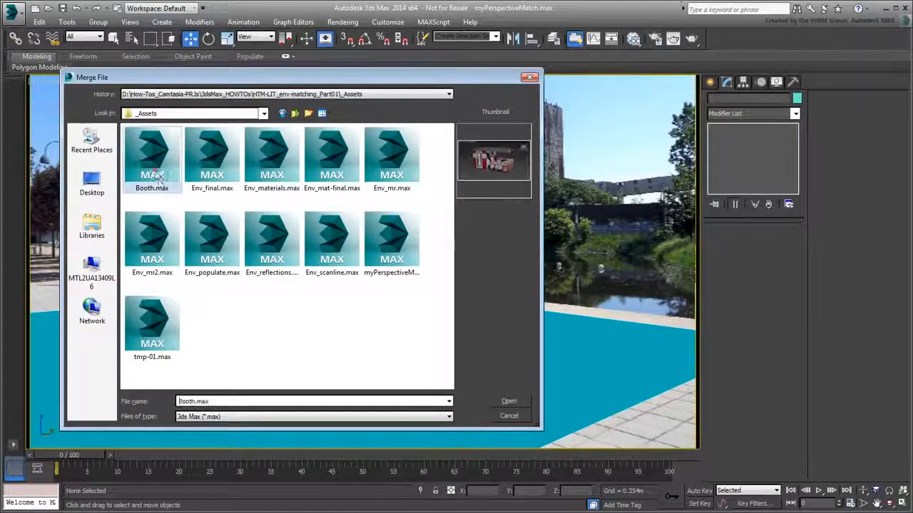
{"action": "left_click", "coordinate": [508, 401]}
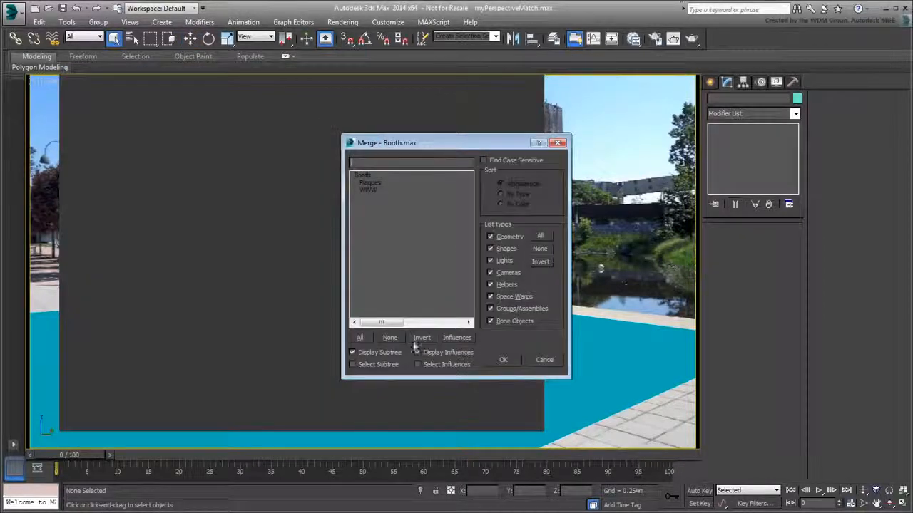
{"action": "left_click_drag", "start_coordinate": [366, 175], "coordinate": [368, 190]}
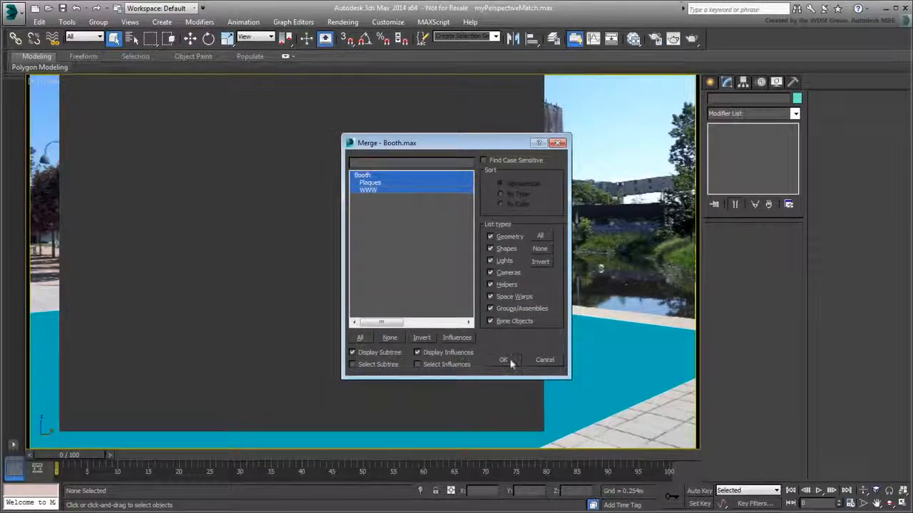
{"action": "left_click", "coordinate": [505, 359]}
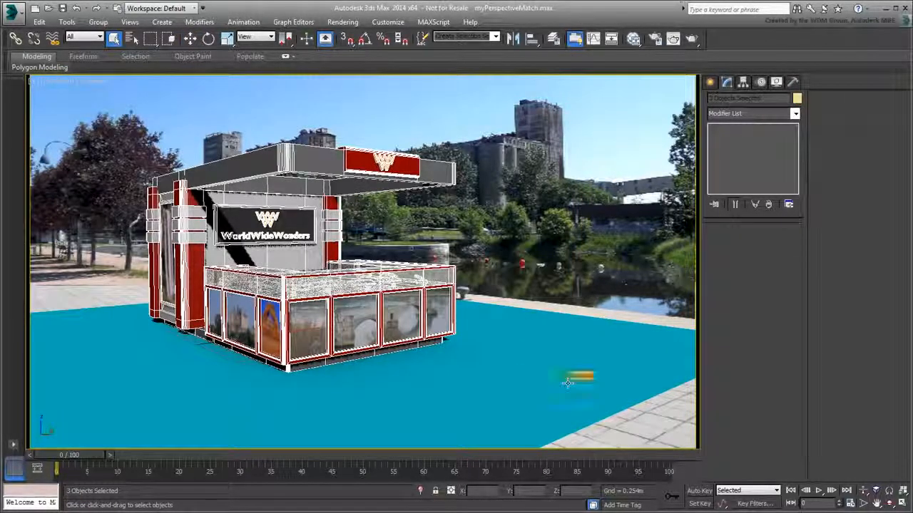
Deselect the merged booth and render the Camera001 view
{"action": "left_click", "coordinate": [606, 408]}
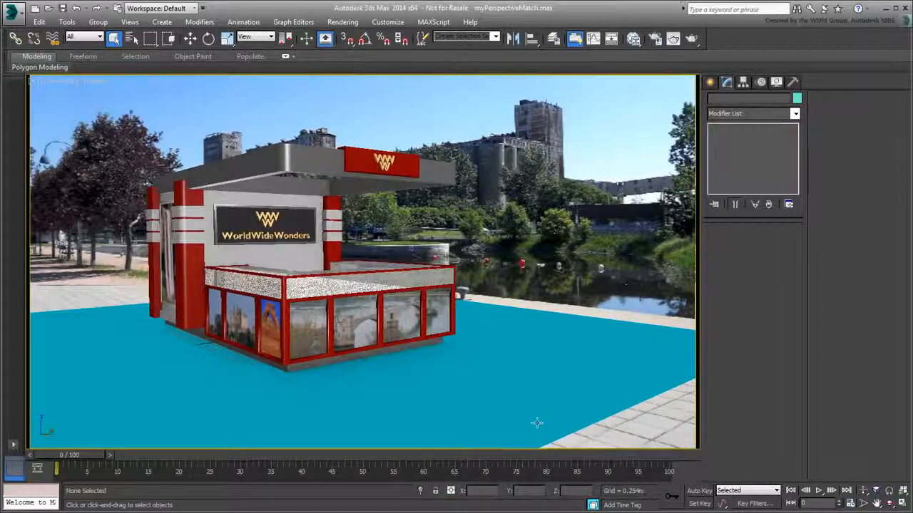
{"action": "left_click", "coordinate": [691, 40]}
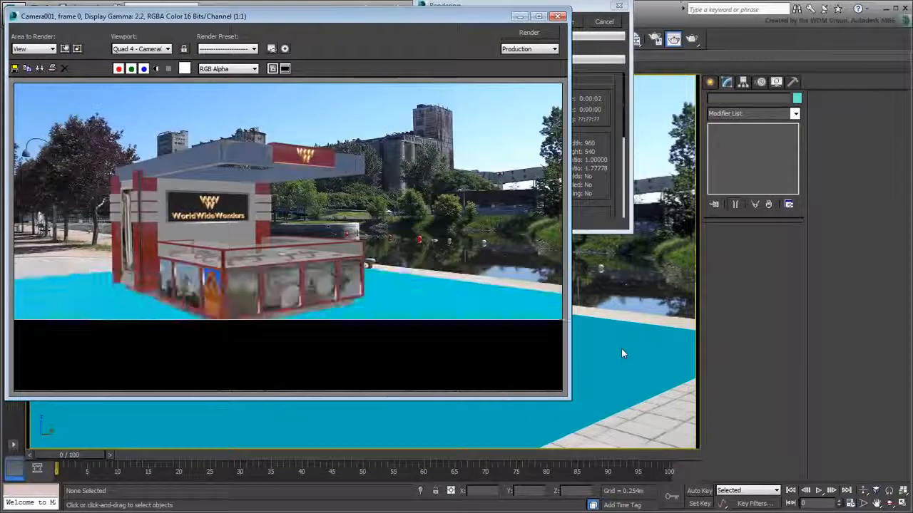